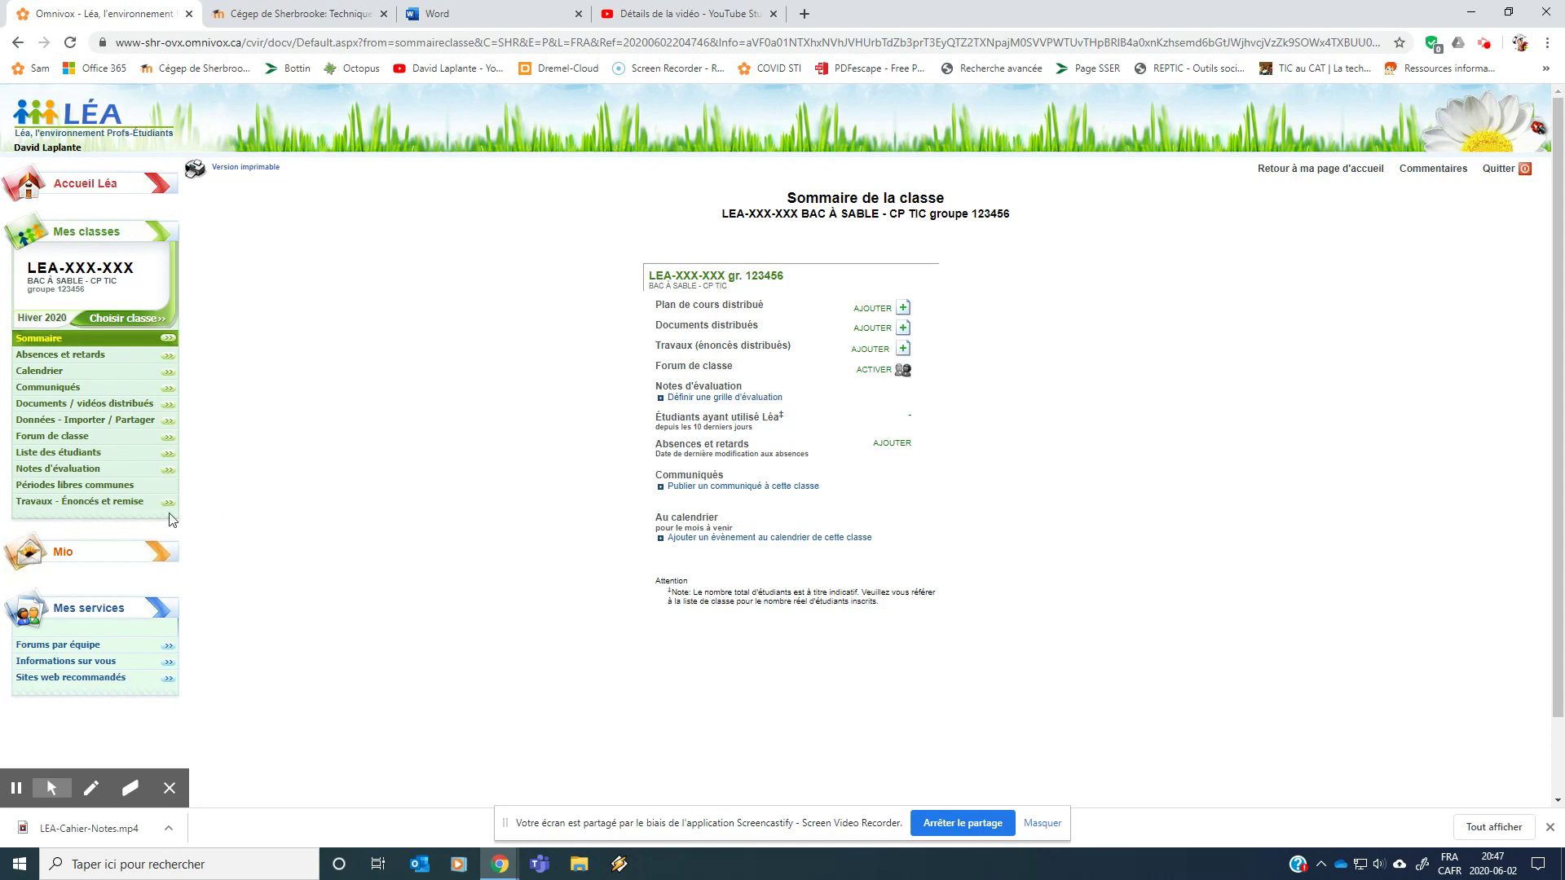
Step: Open the assignments summary, followed by the list of assignments for class LEA-XXX-XXX
mouse_move(103, 508)
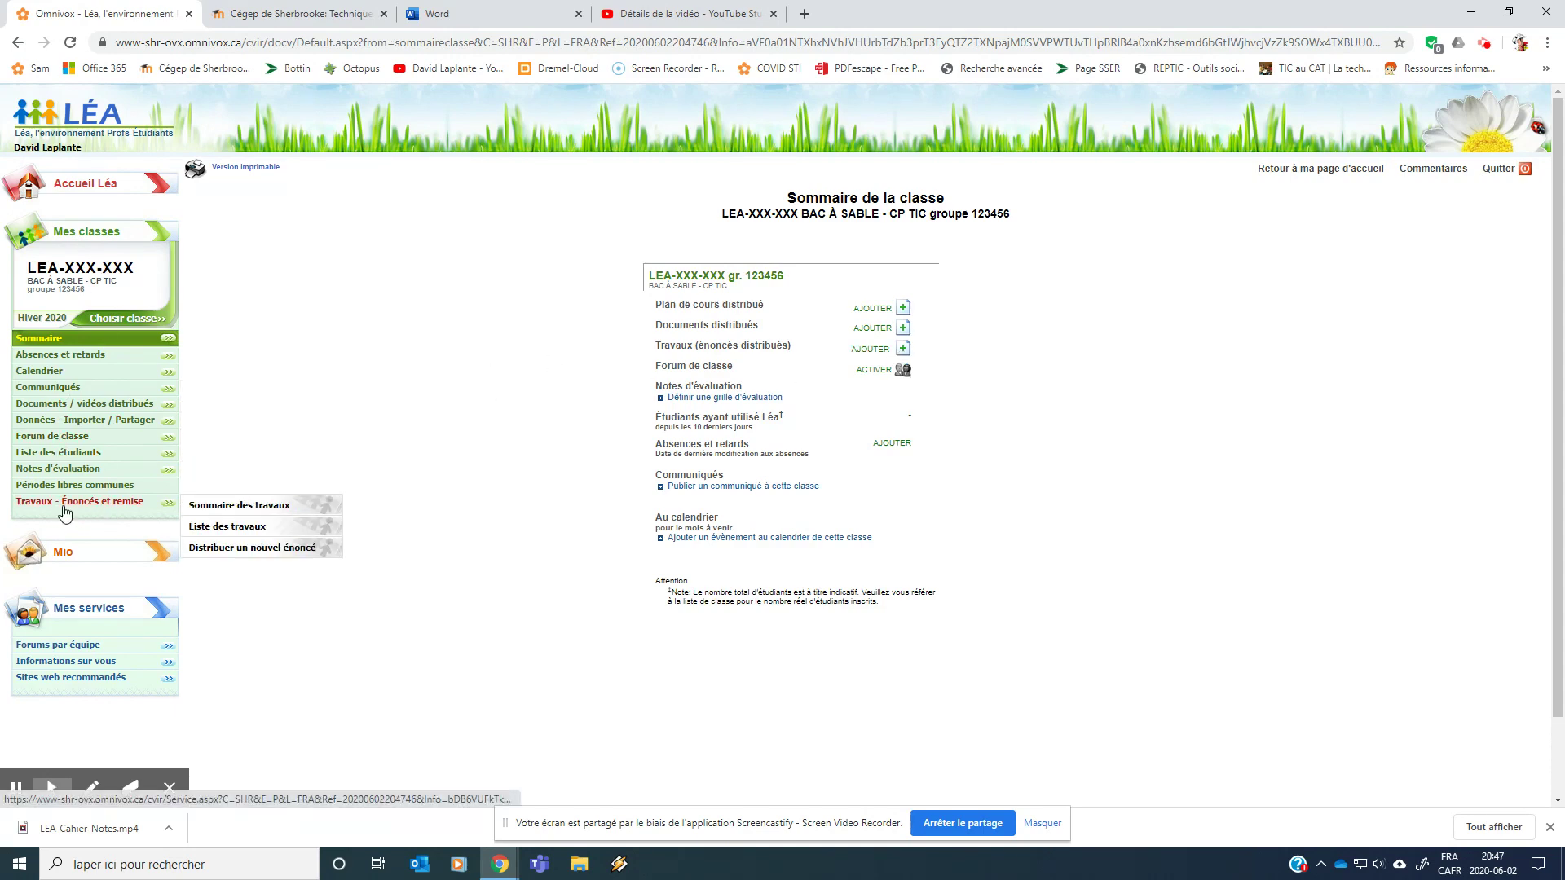
left_click(210, 507)
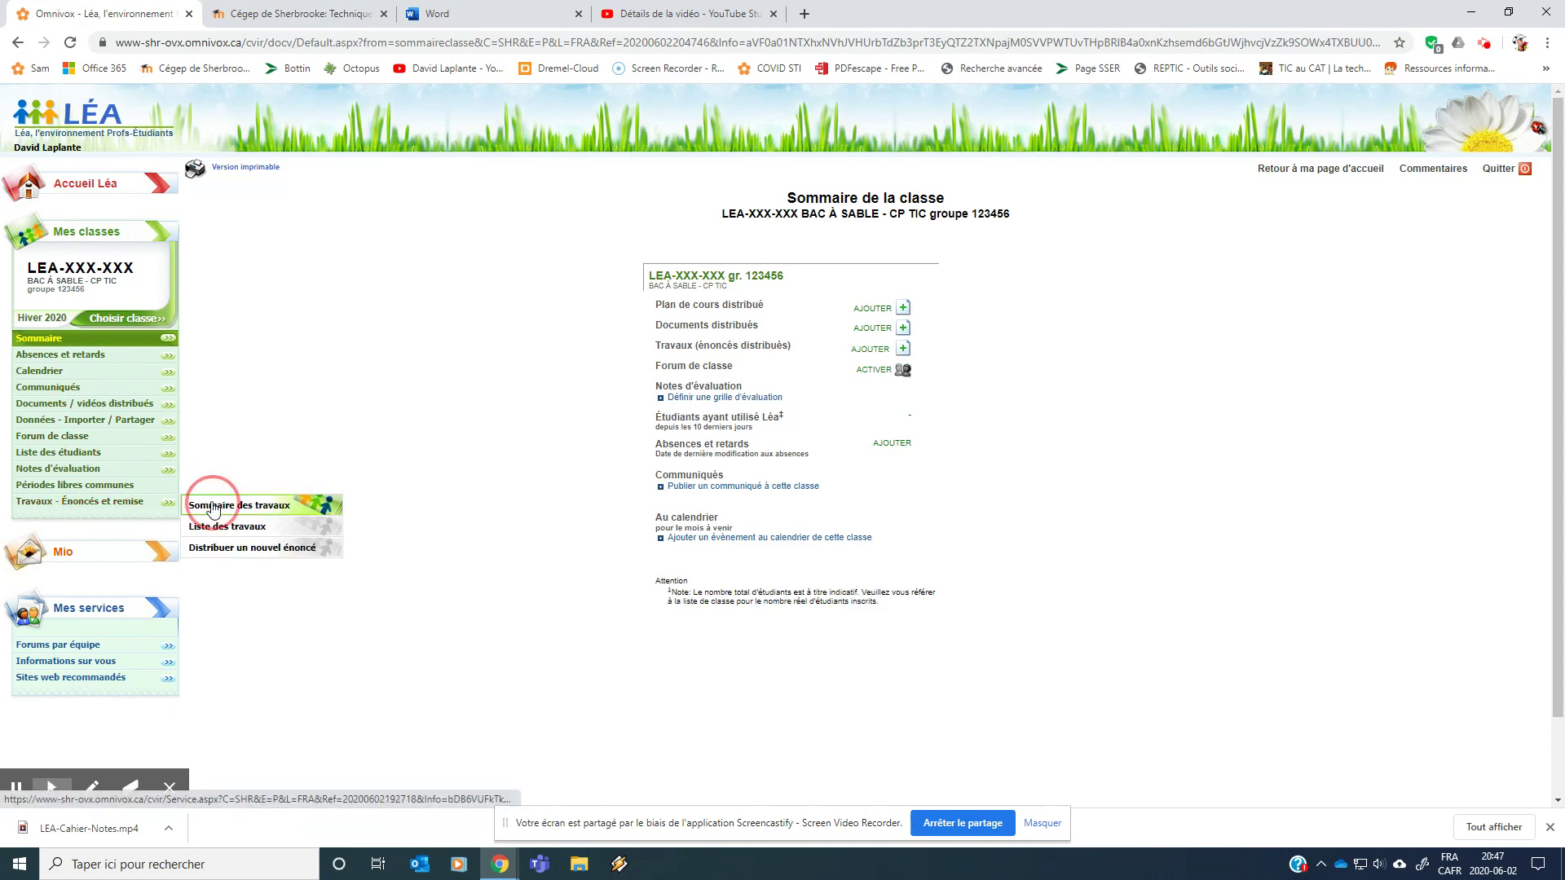
mouse_move(132, 507)
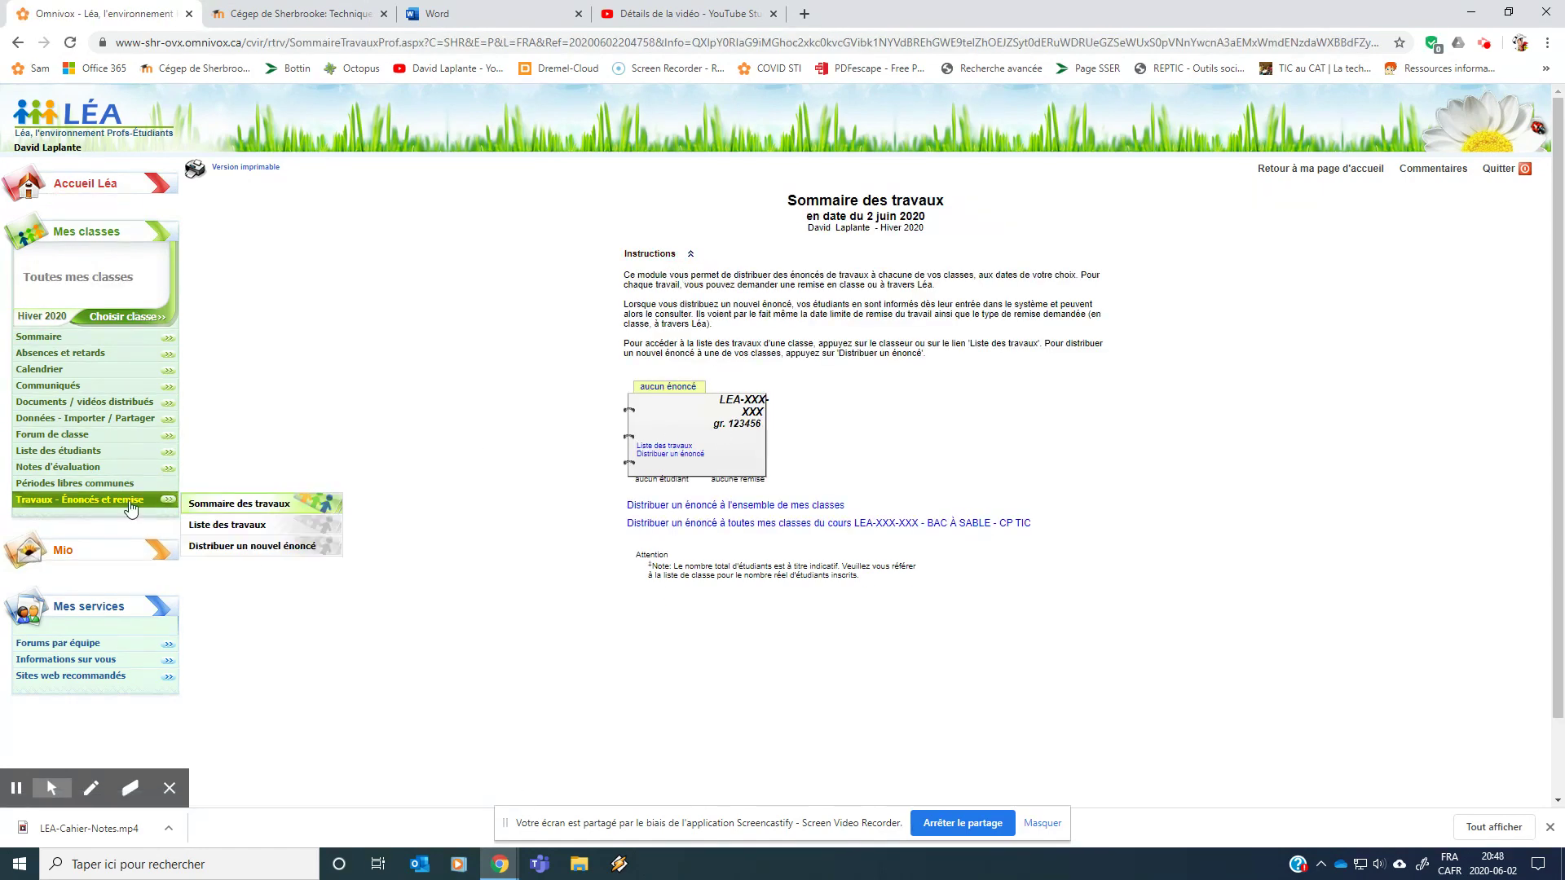
left_click(246, 529)
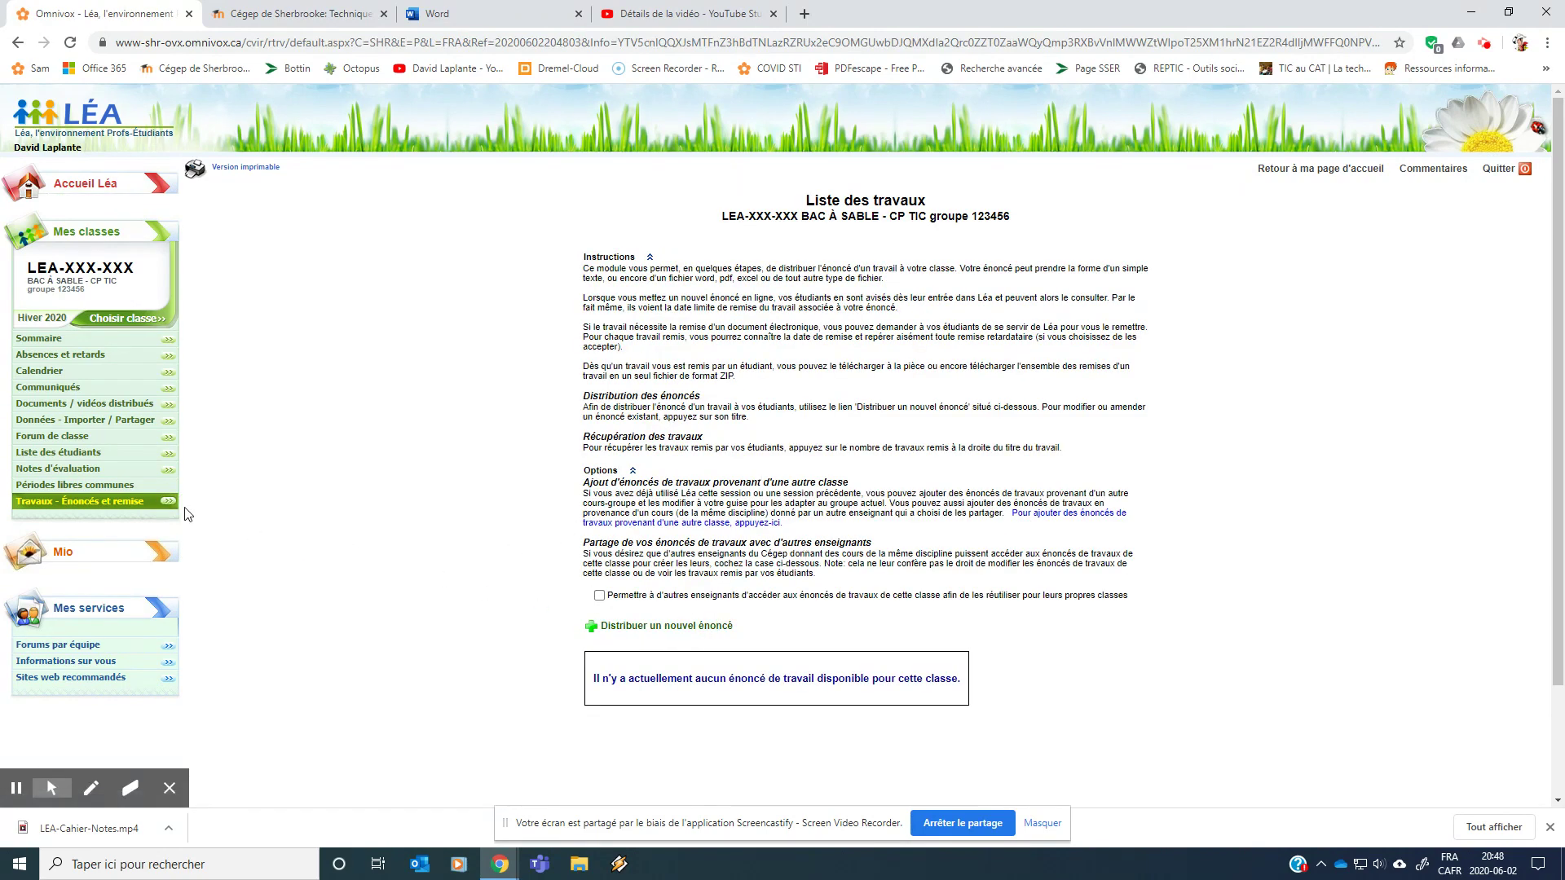
Step: Start distributing a new assignment statement and title it "jhfkljsdlkjsdlkfj"
mouse_move(213, 520)
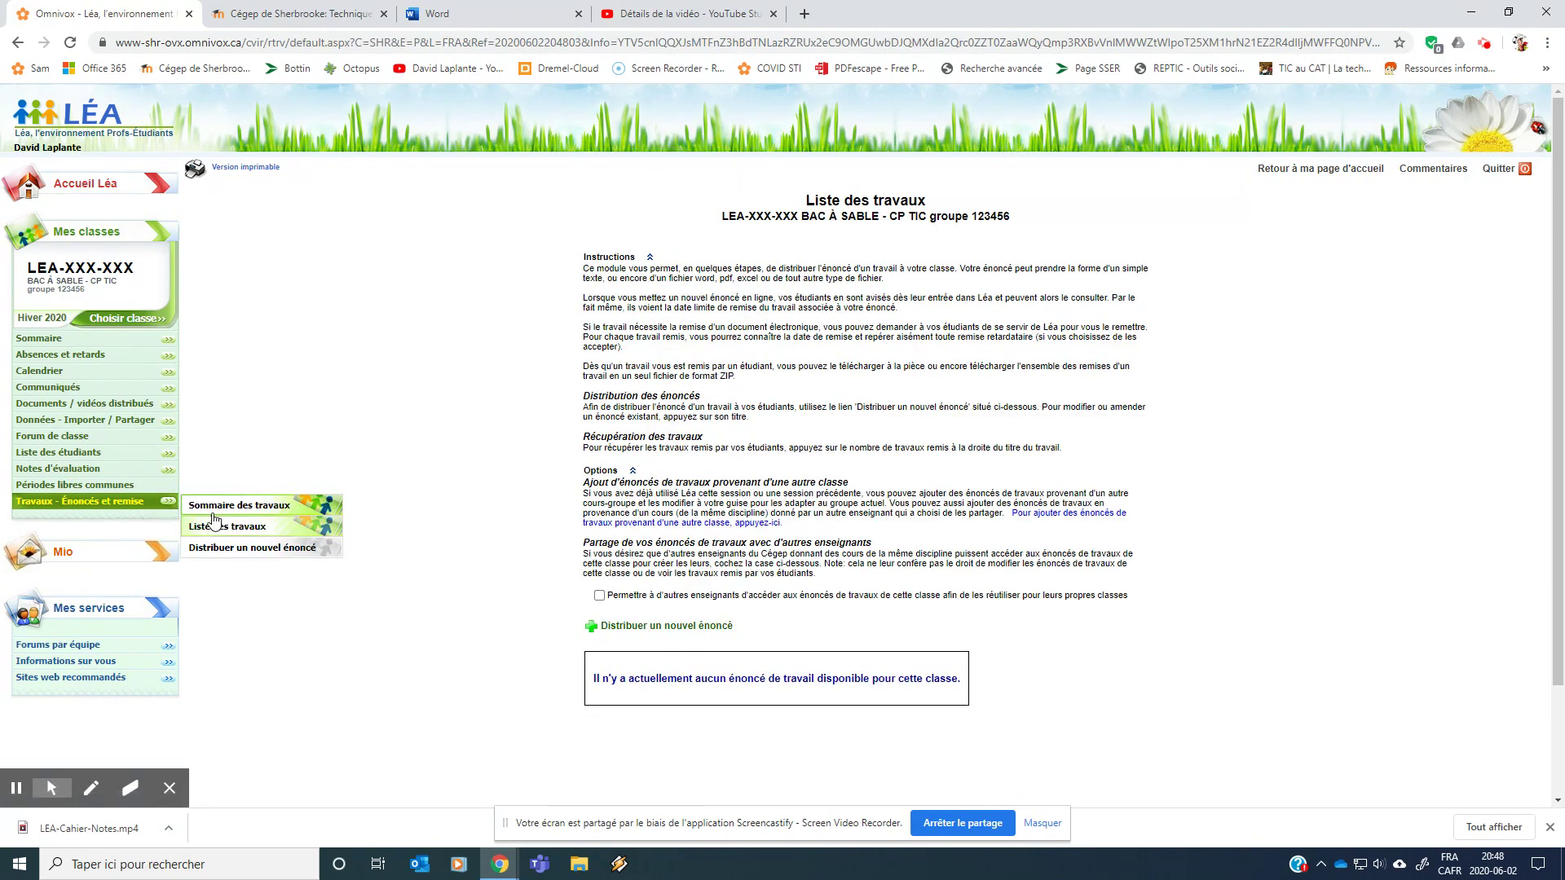
left_click(241, 551)
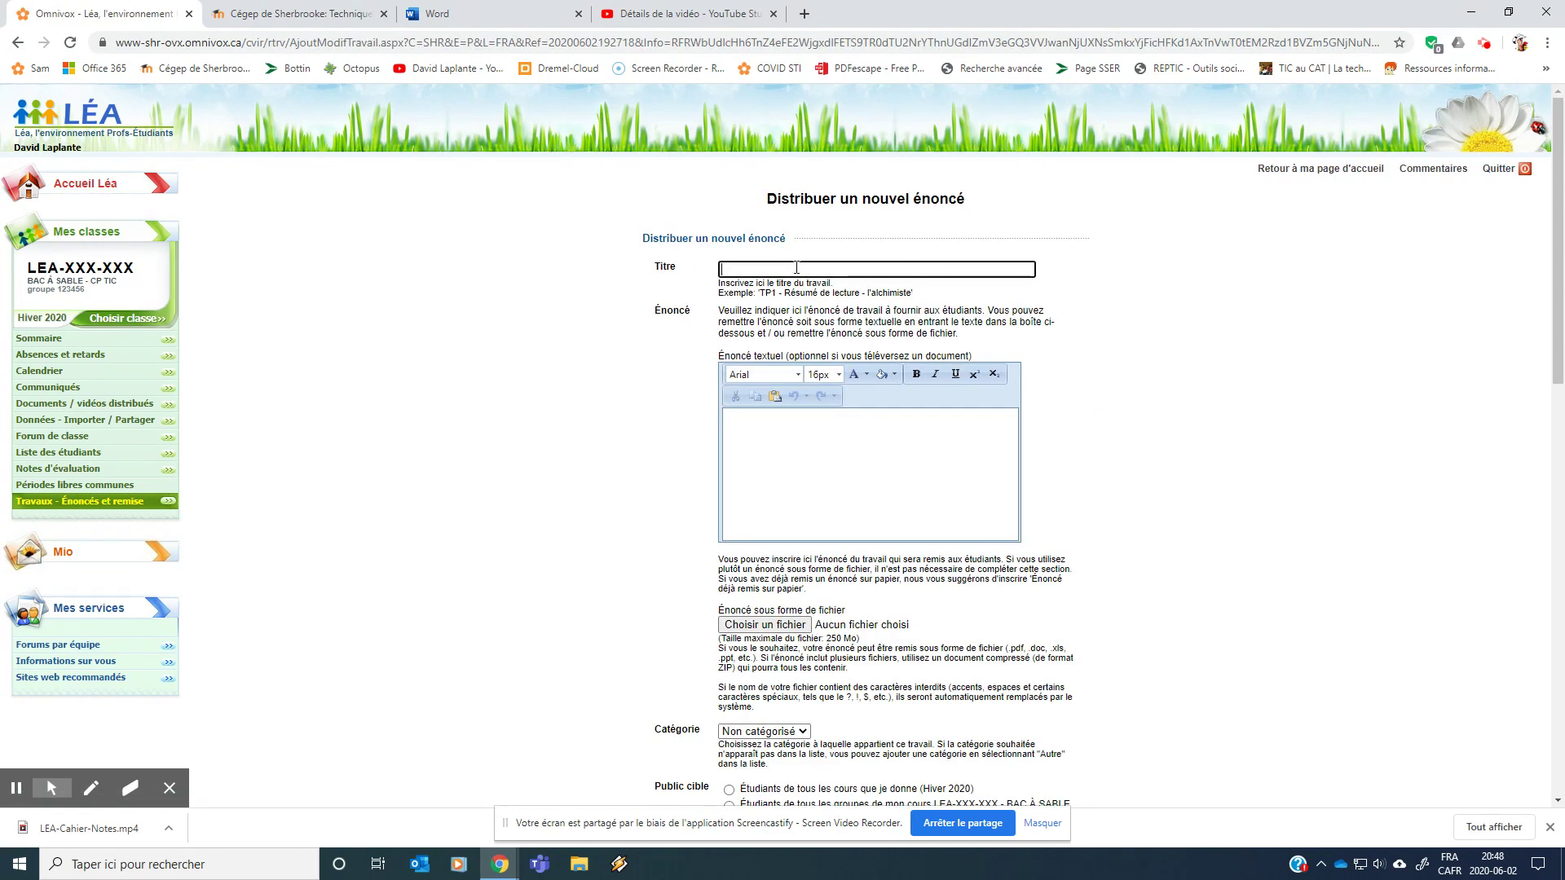
type("jhfkljsdlkjsdlkfj")
left_click(835, 427)
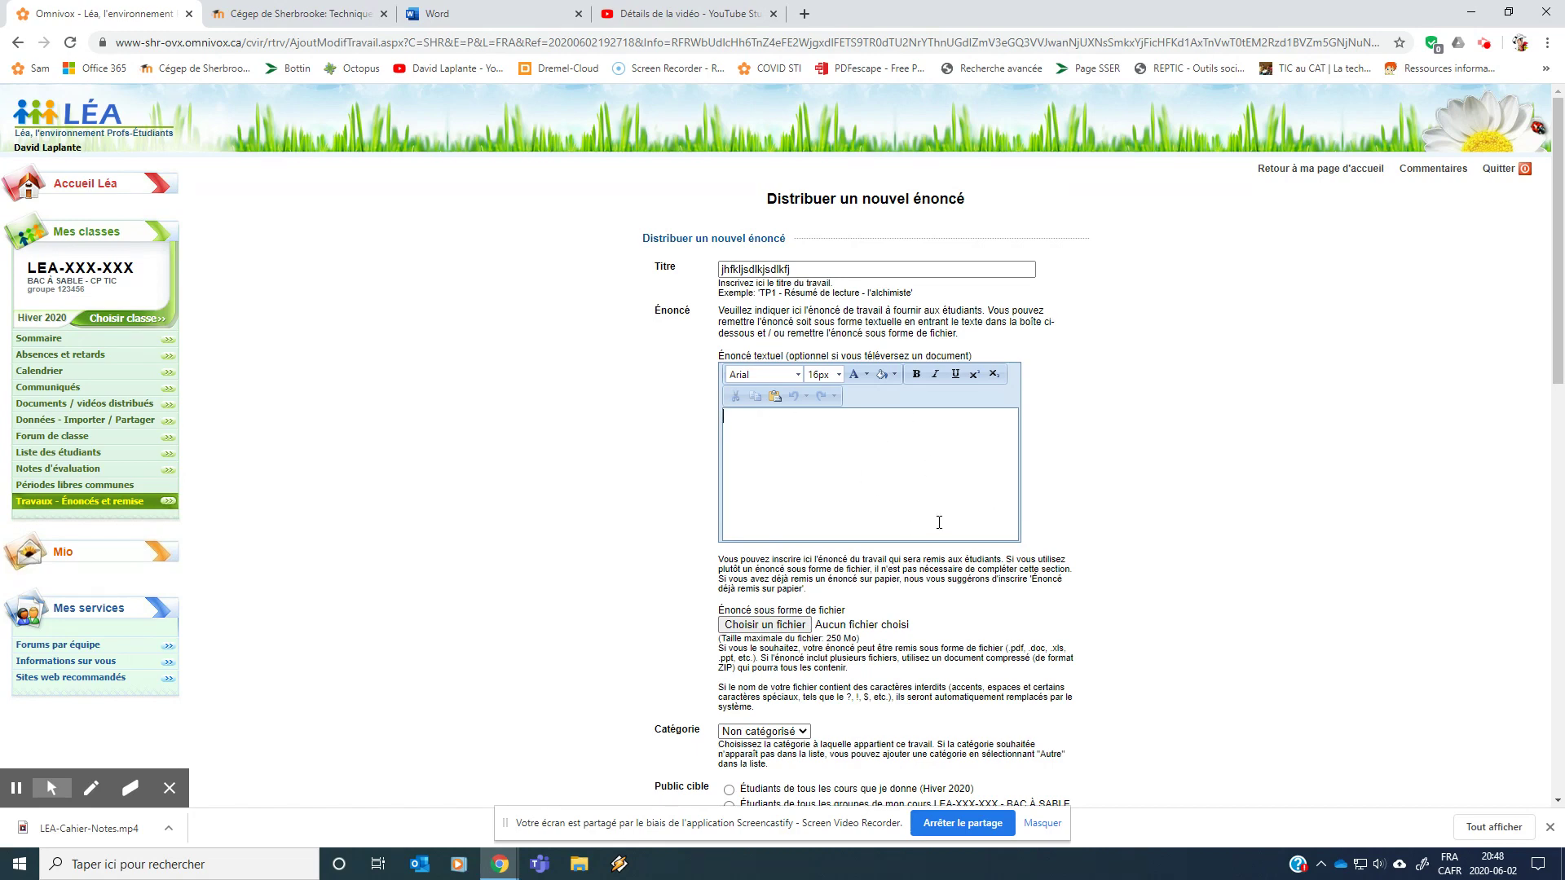
Step: Keep the category as Non catégorisé and set the target audience to the students of course LEA-XXX-XXX gr.123456
scroll(794, 522, "down", 1)
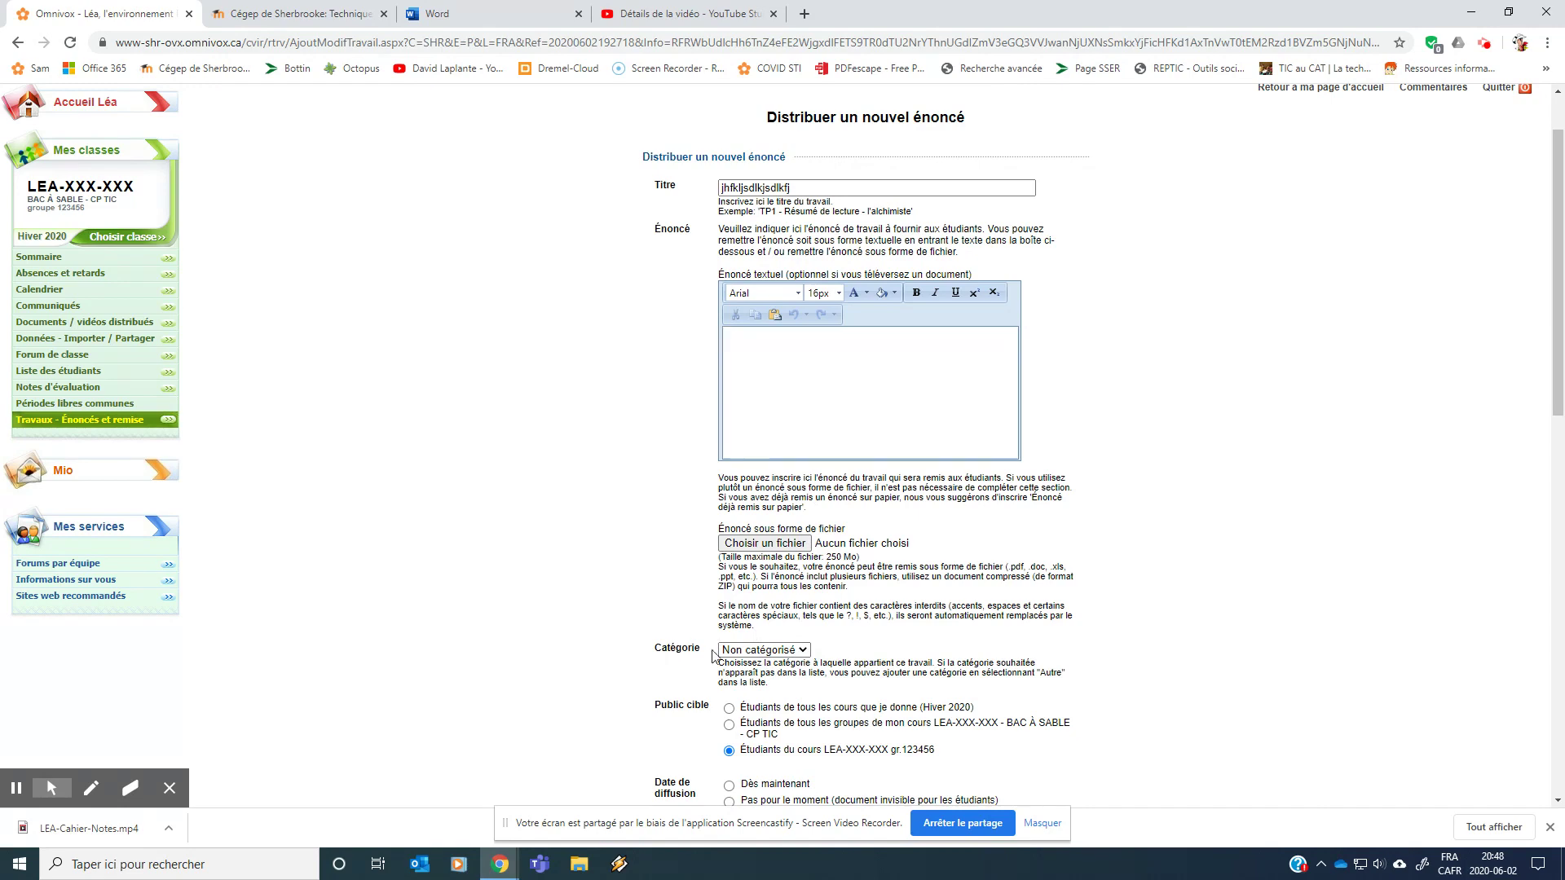
left_click(758, 651)
left_click(758, 651)
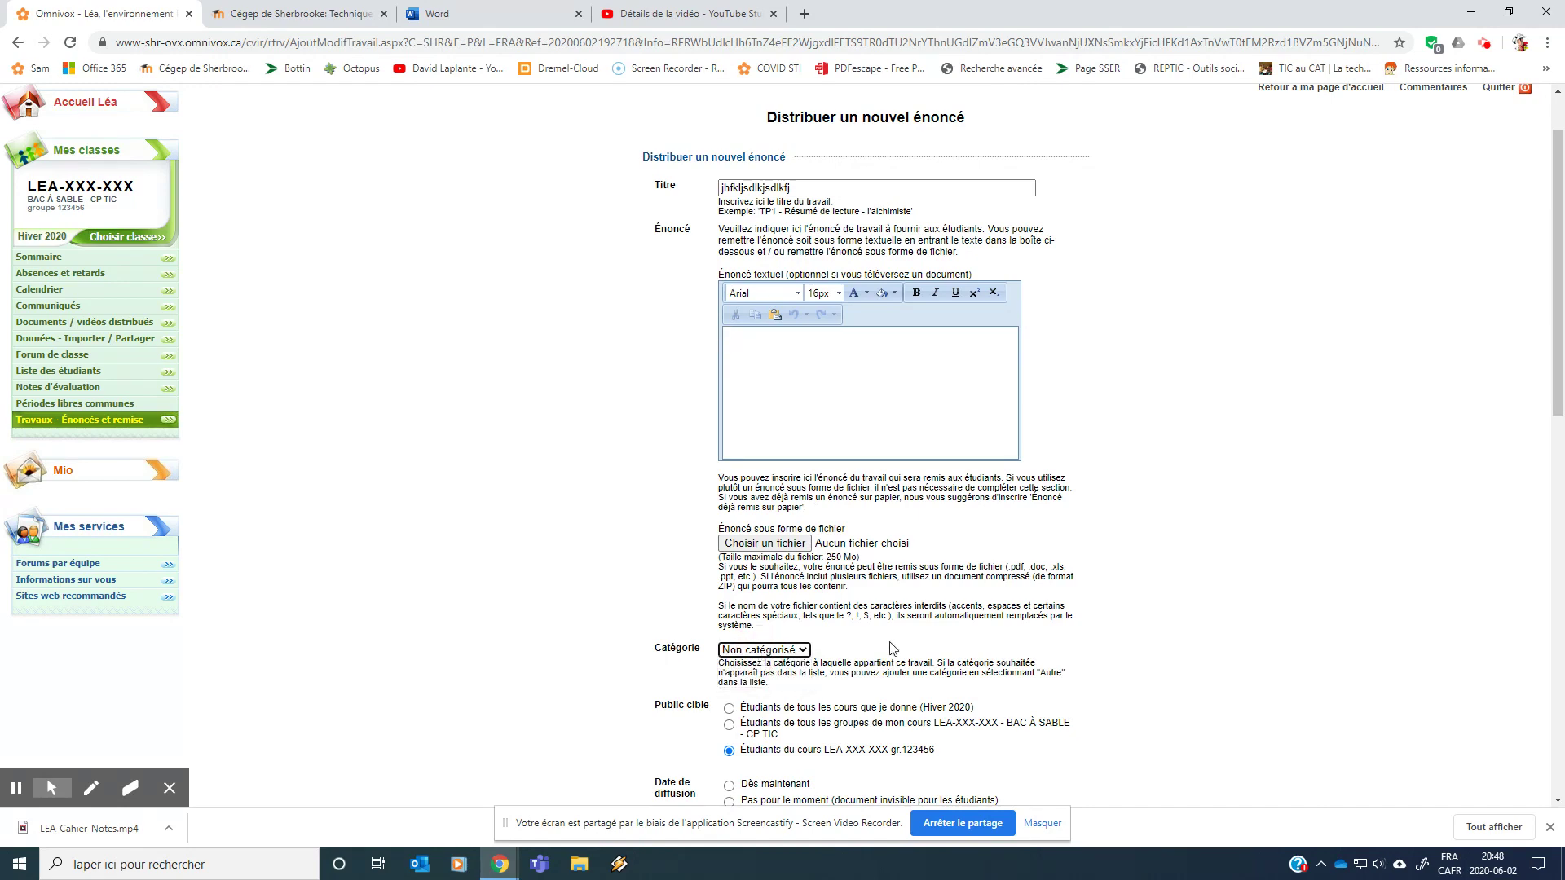
scroll(896, 664, "down", 1)
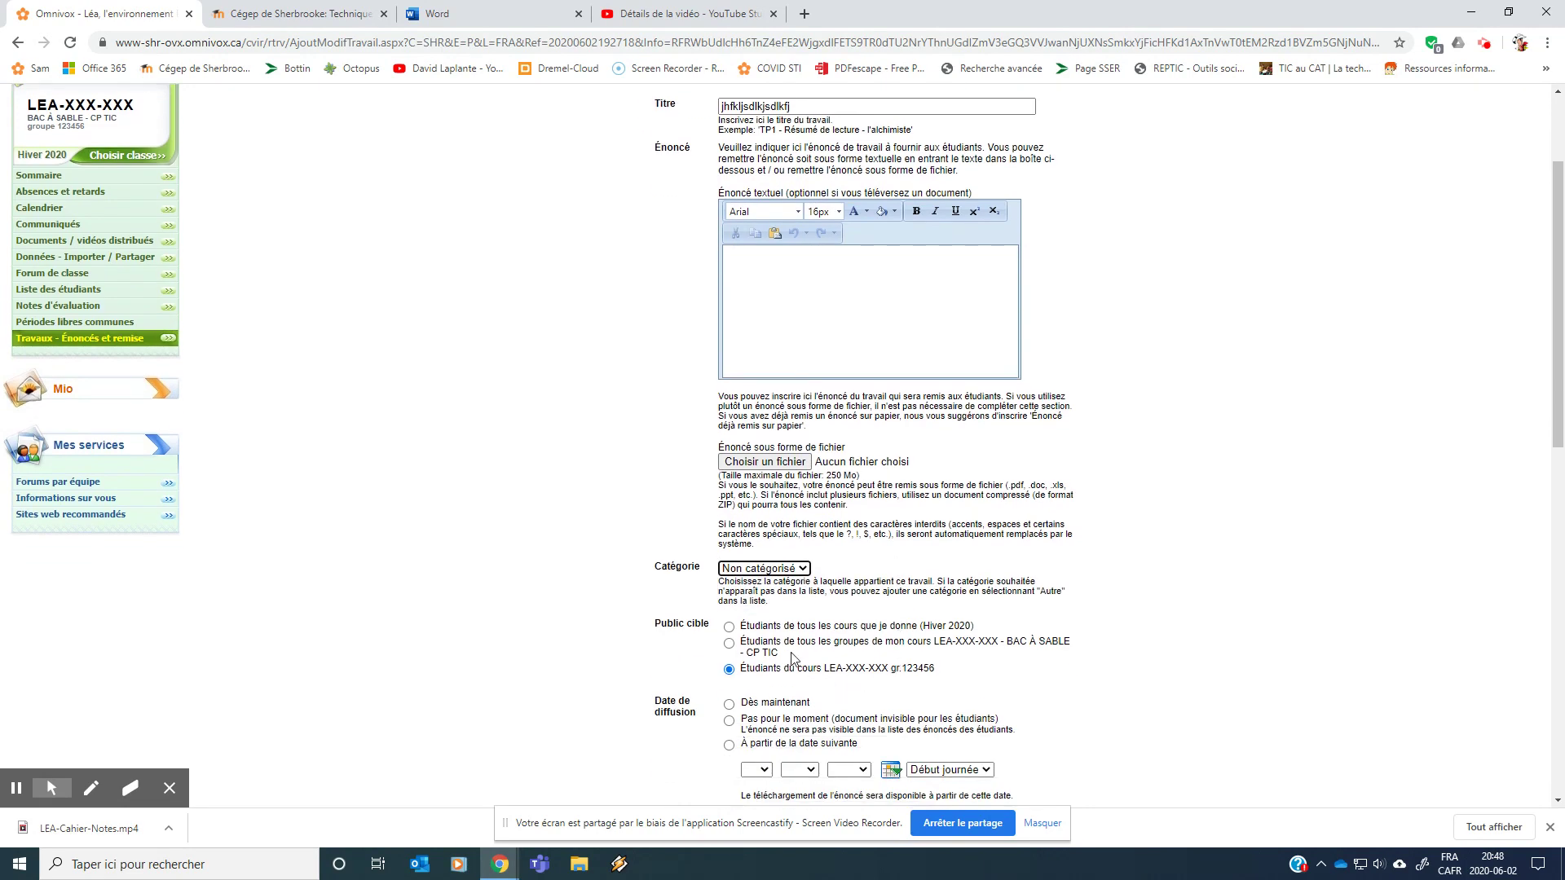
scroll(786, 627, "down", 1)
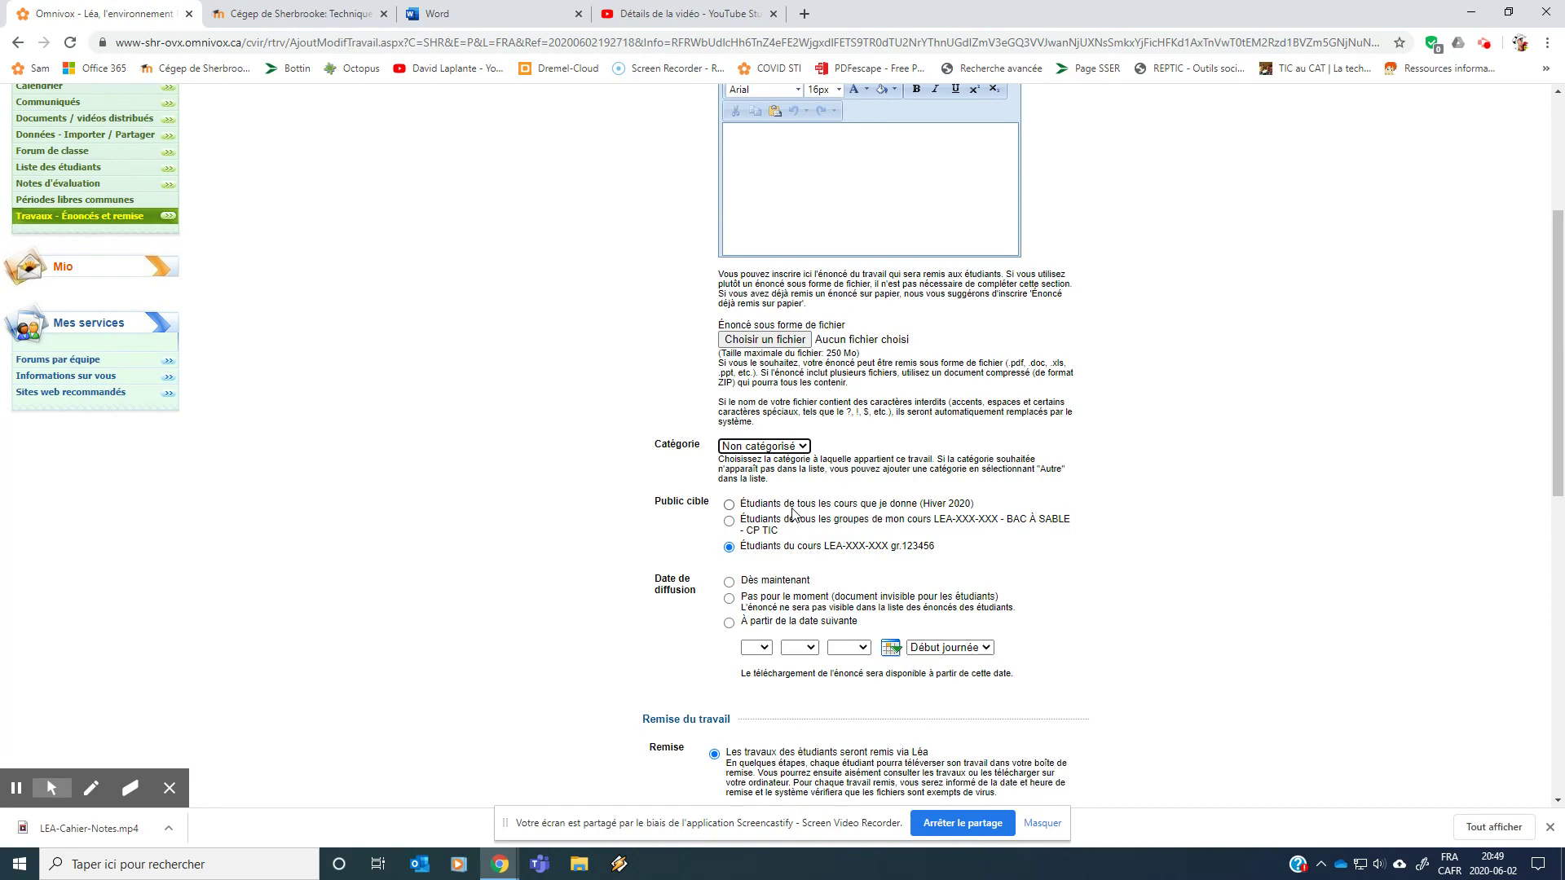
left_click(729, 504)
left_click(731, 547)
Step: Set the release date option to "À partir de la date suivante", keeping the time at Début journée
scroll(725, 581, "down", 1)
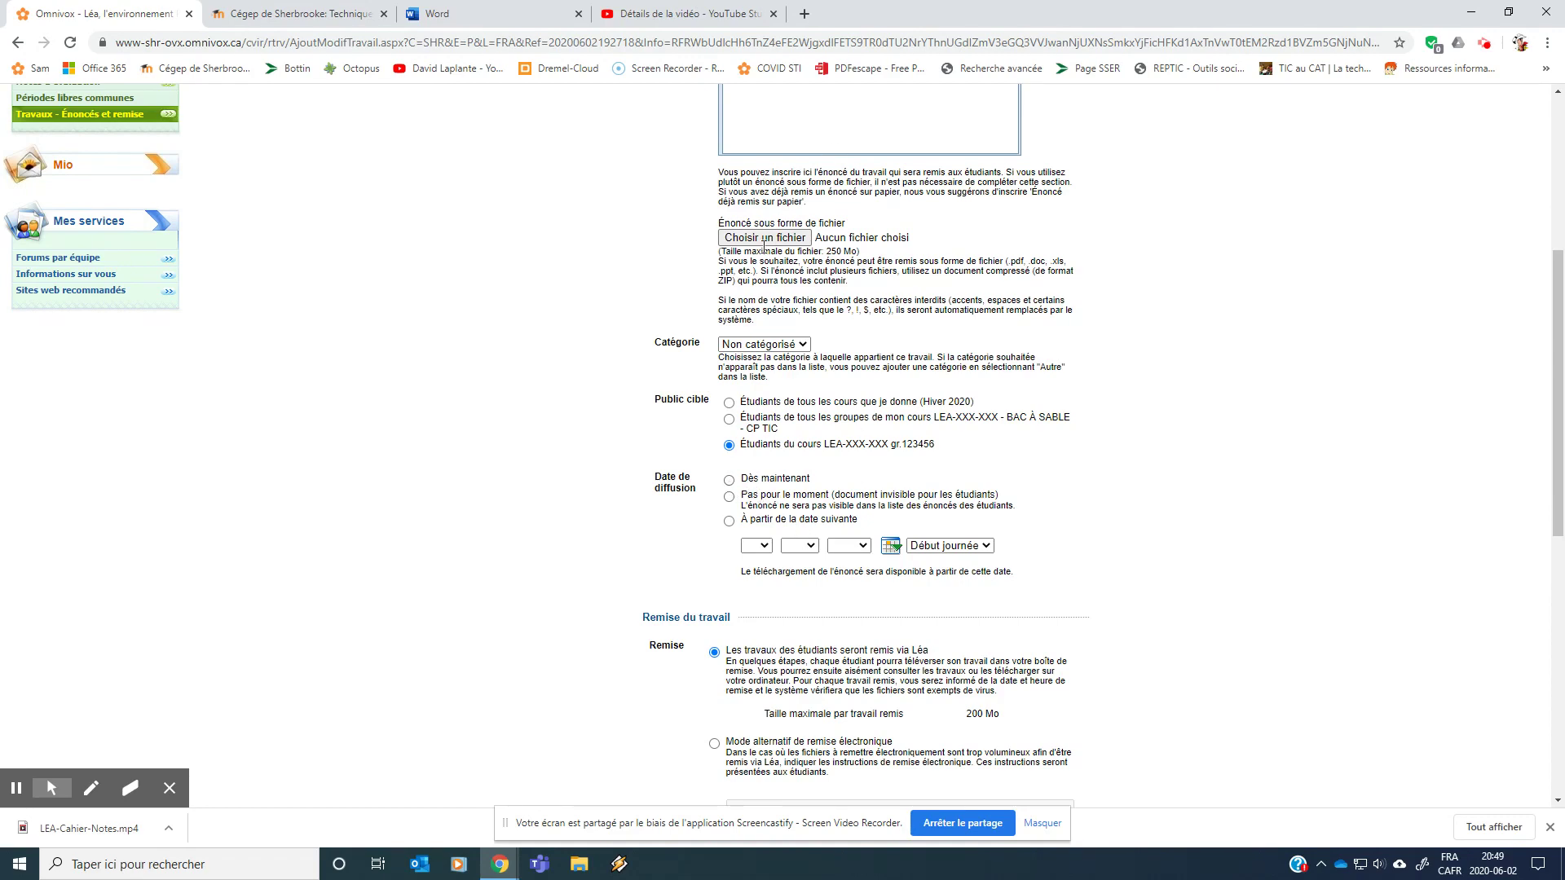
left_click(730, 497)
left_click(730, 522)
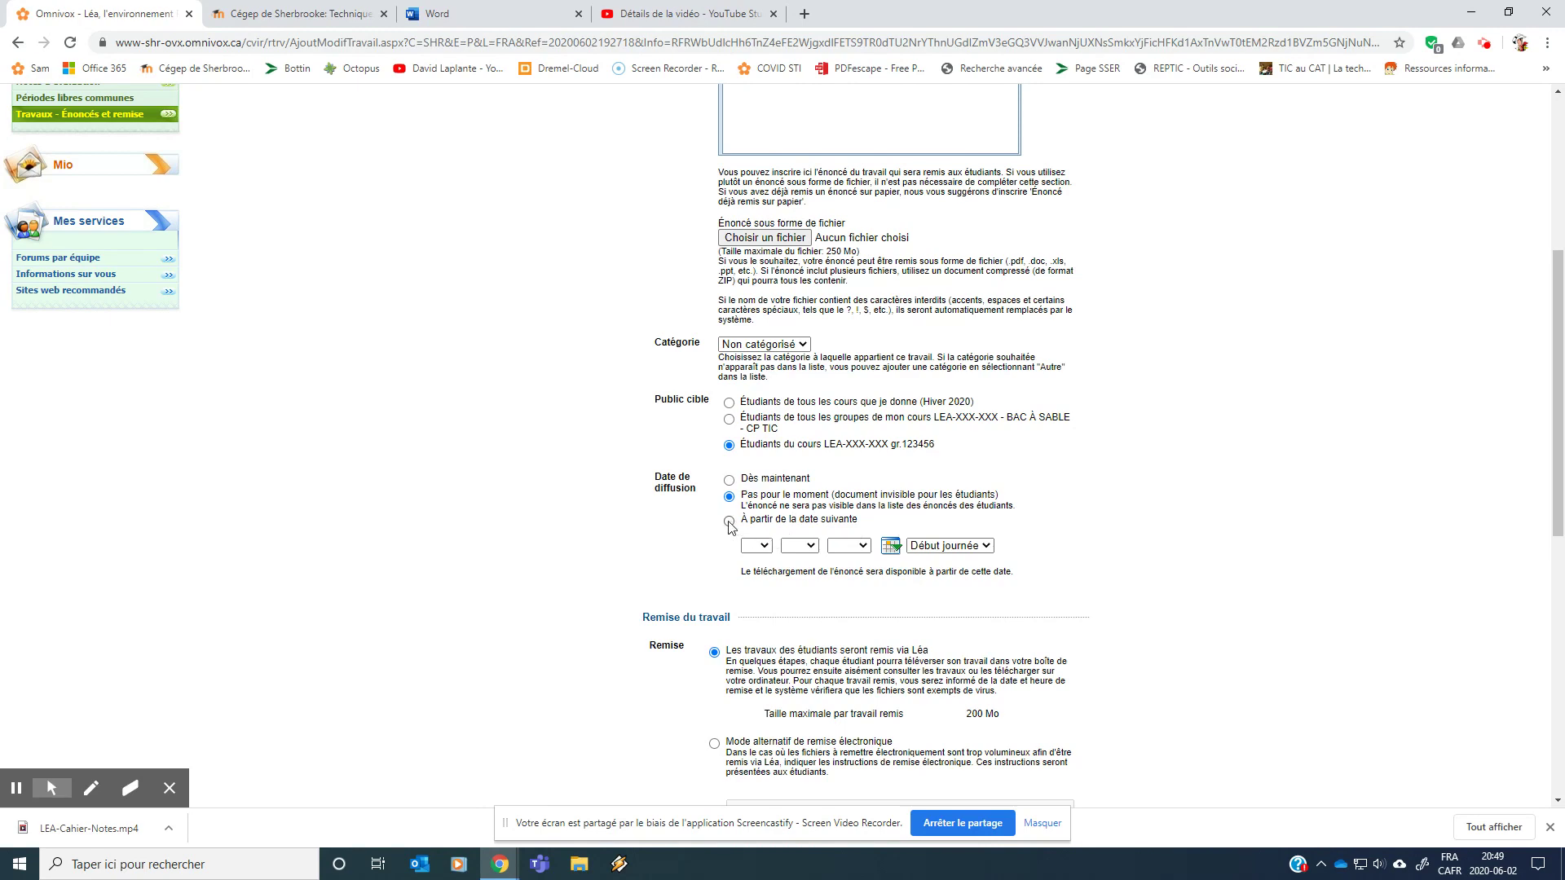
left_click(766, 549)
left_click(812, 548)
left_click(856, 551)
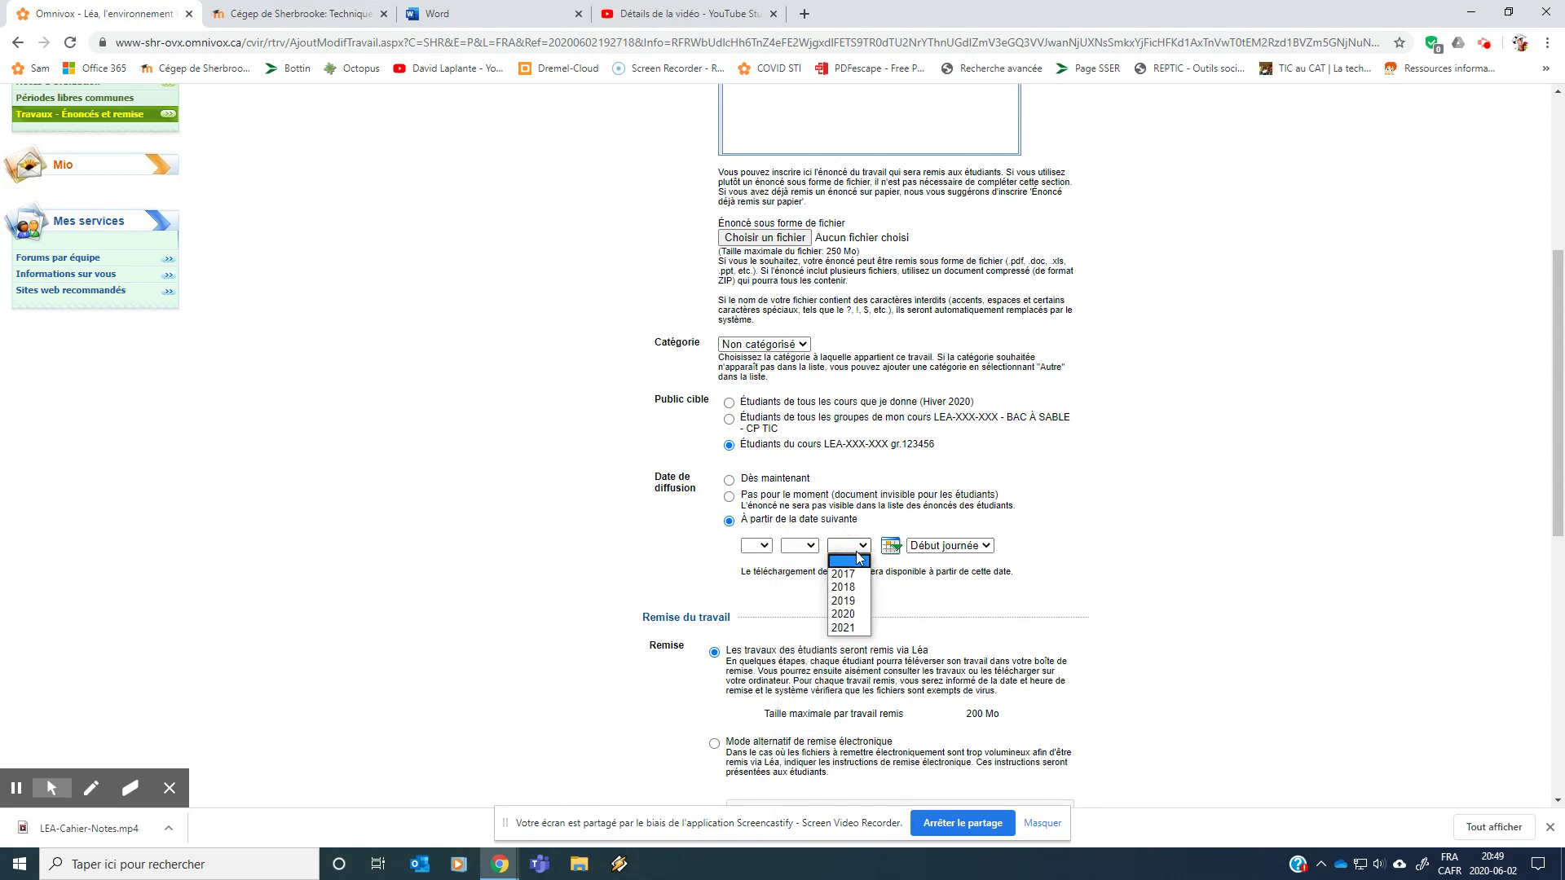
left_click(943, 548)
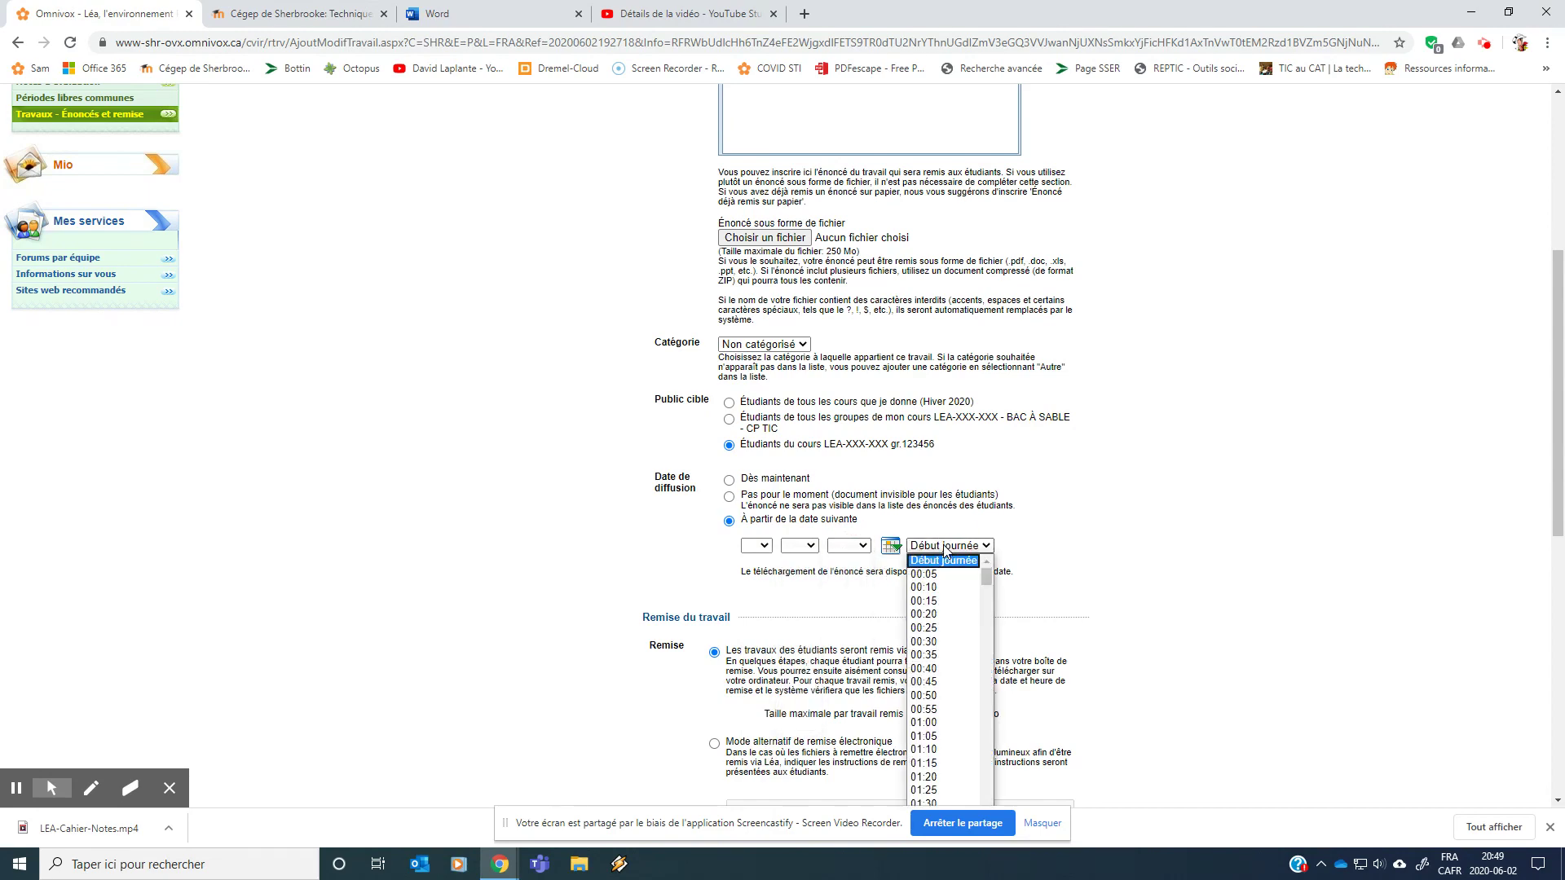
left_click(1131, 535)
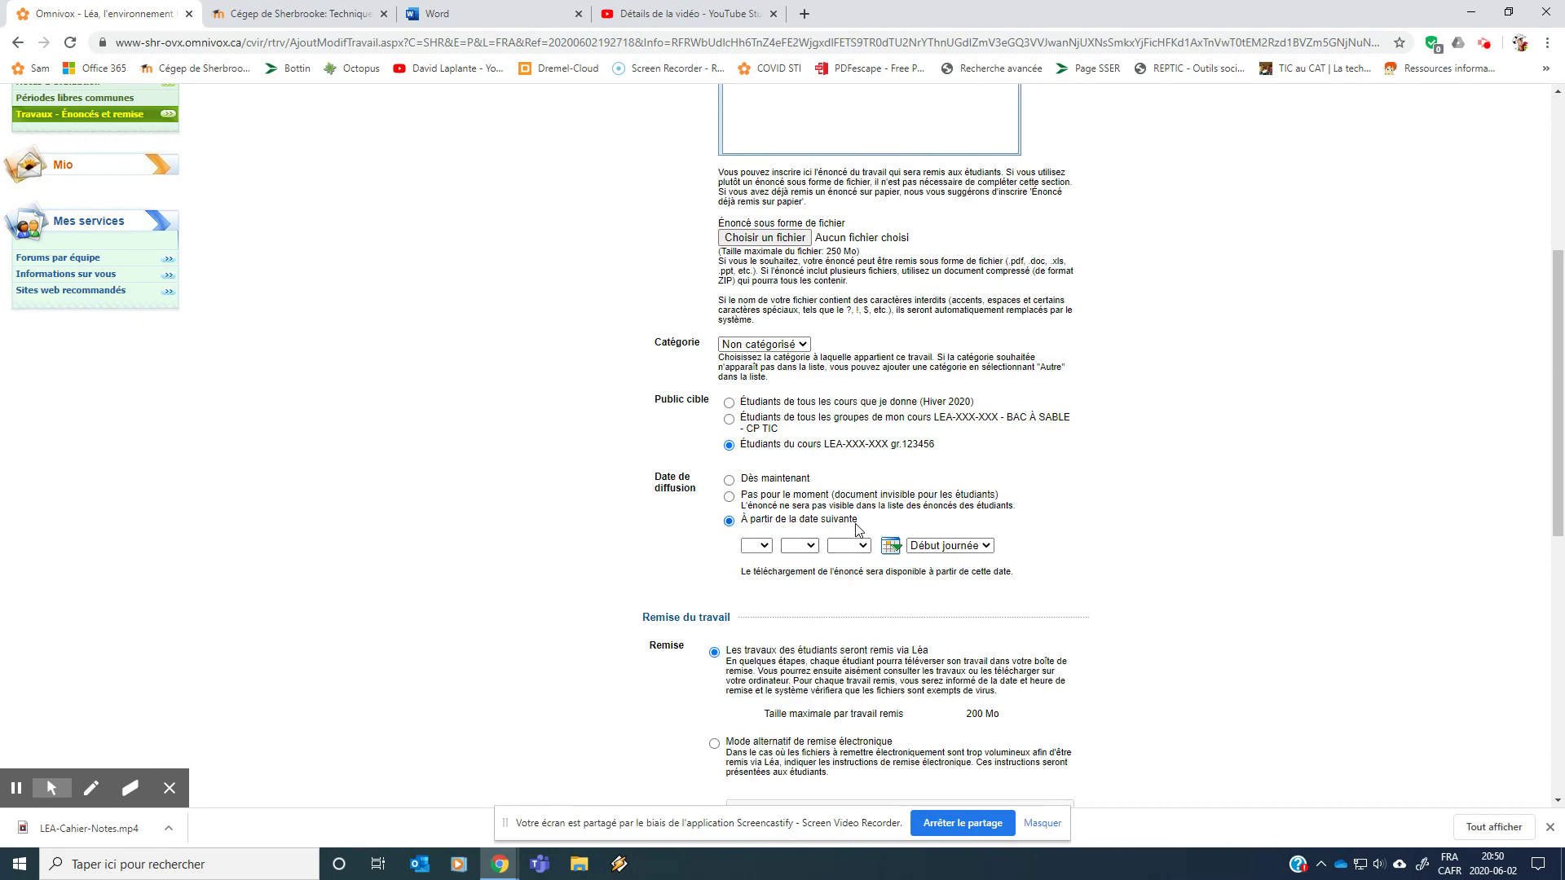
Step: Select the alternative electronic submission mode and activate its instructions field
scroll(811, 568, "down", 3)
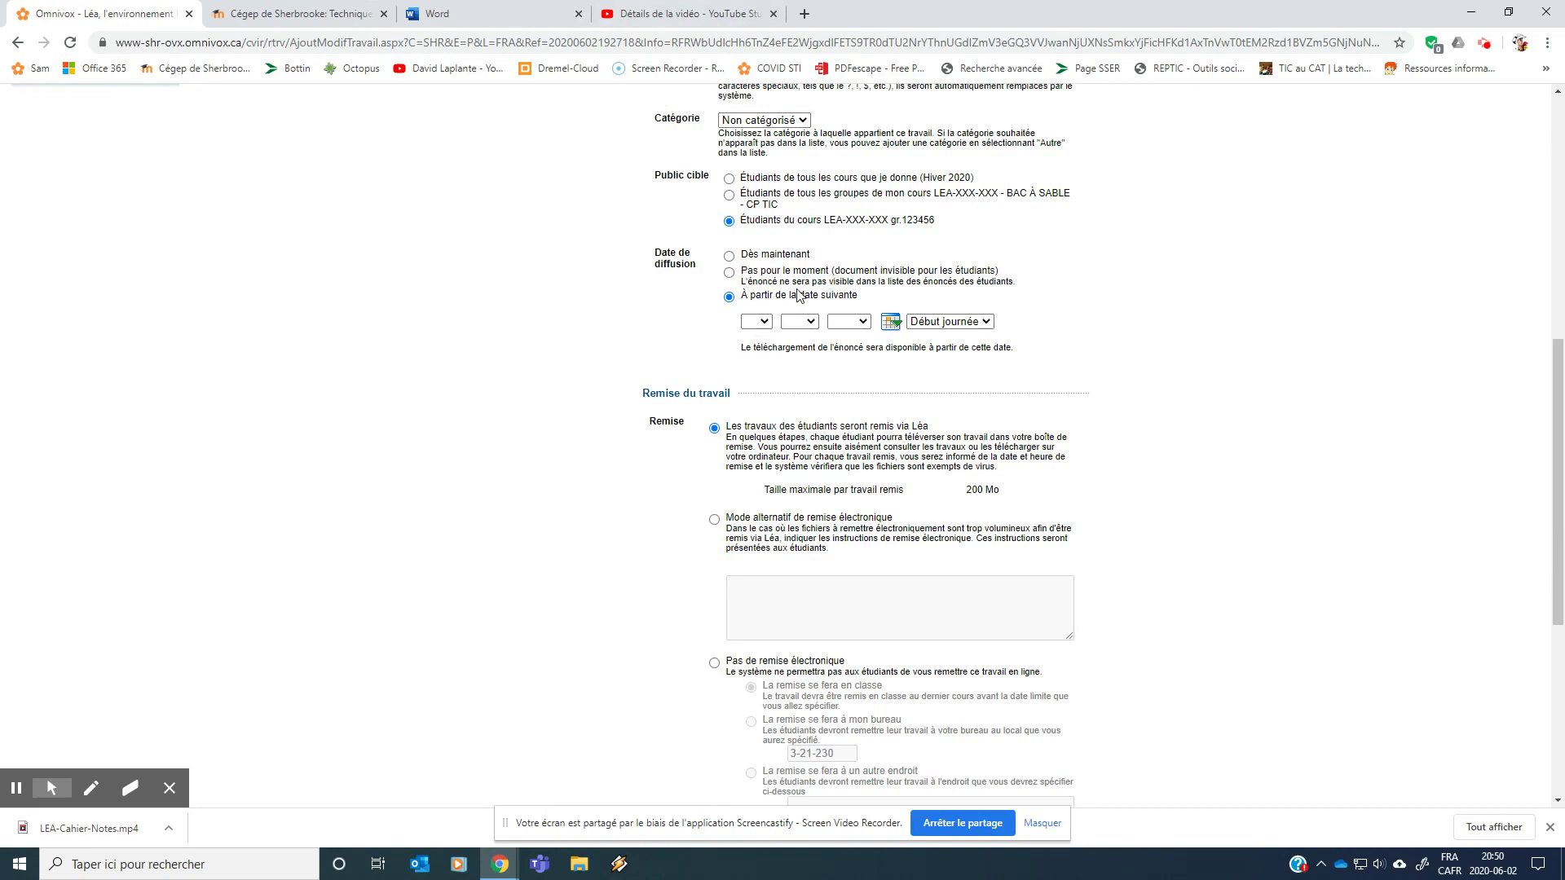
scroll(766, 361, "down", 2)
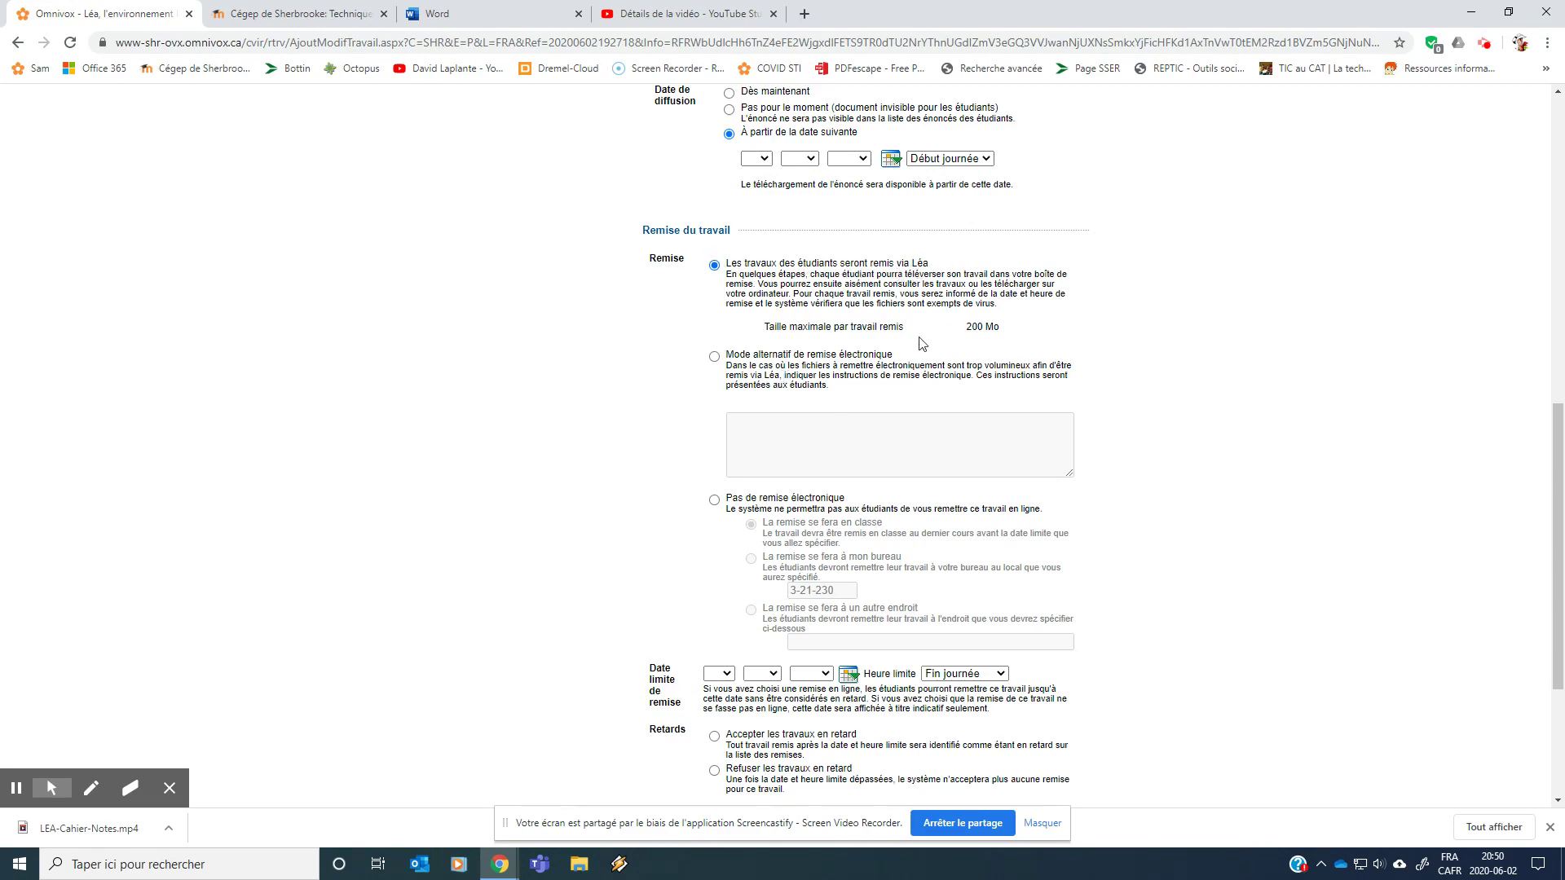
left_click(714, 356)
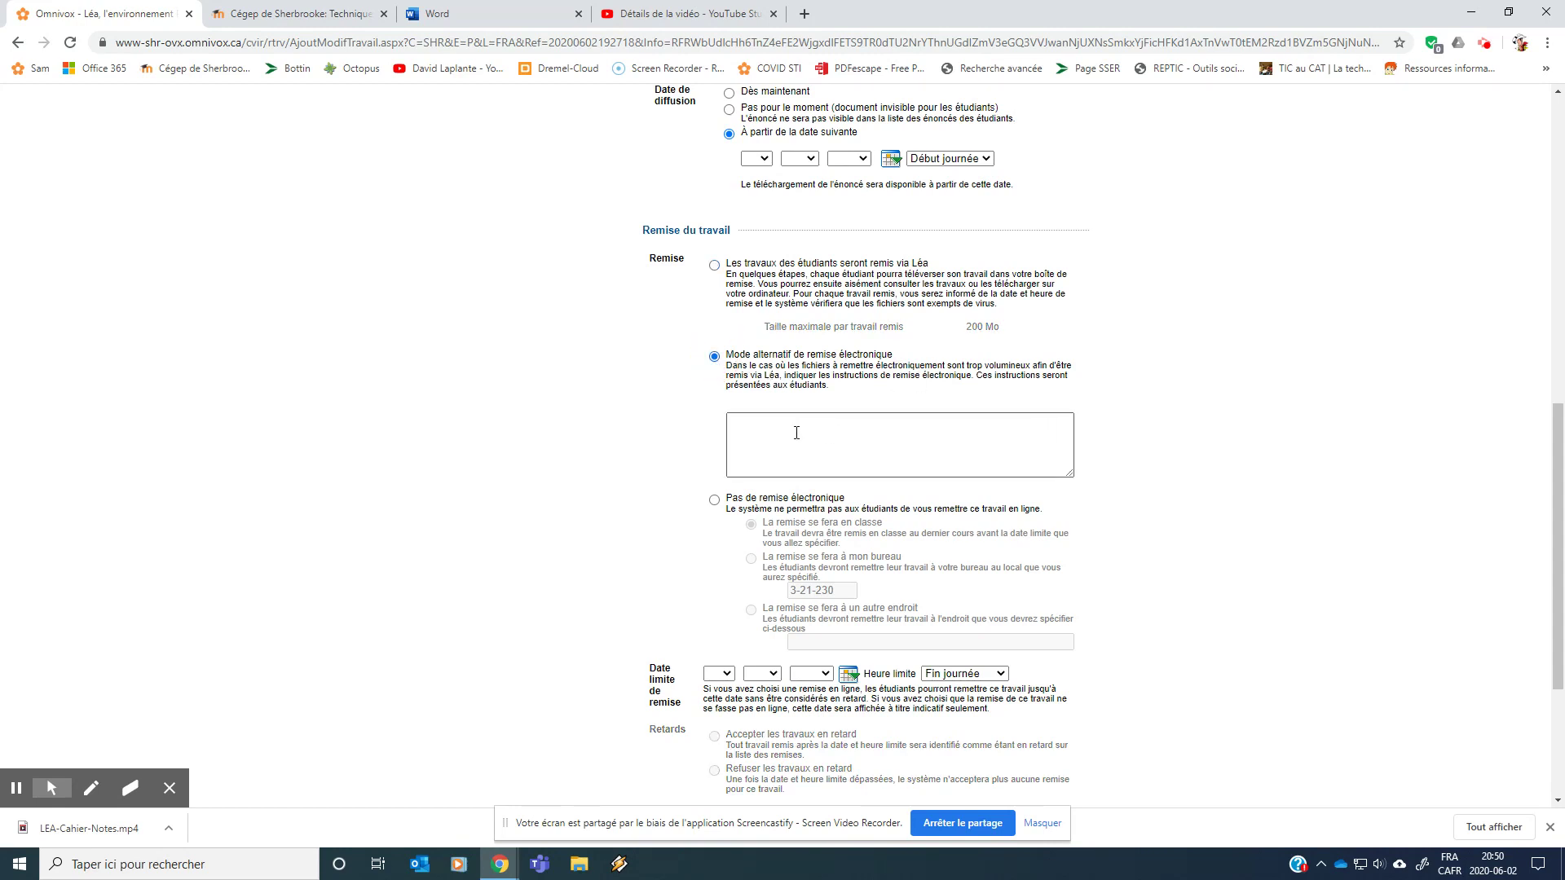
left_click(842, 425)
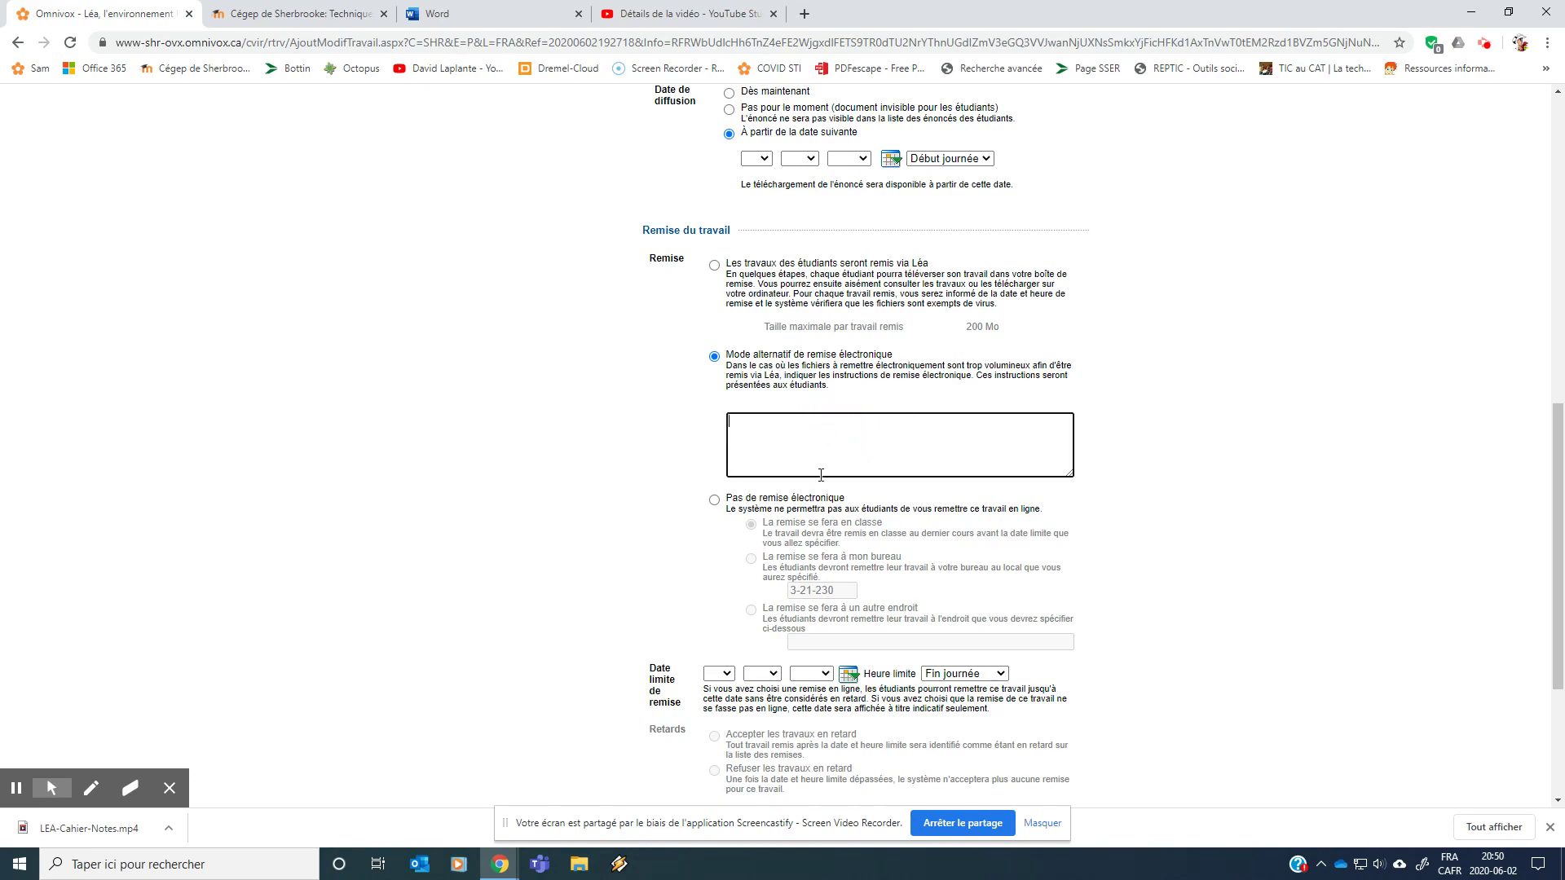
Step: Set the submission to "Pas de remise électronique" with hand-in at another location, and activate the location field
left_click(713, 500)
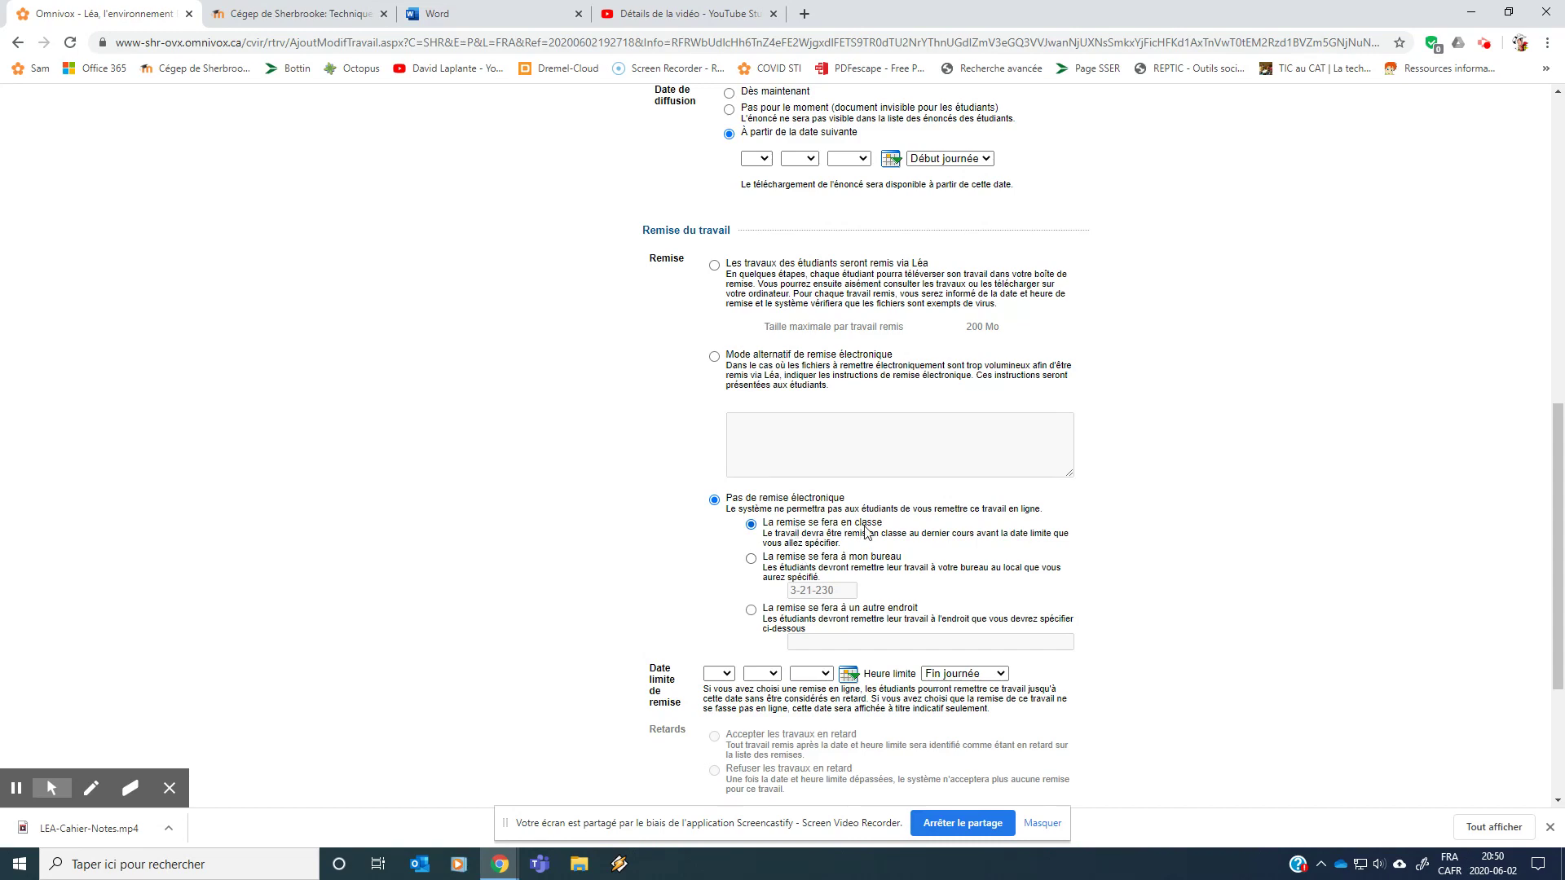
left_click(751, 558)
left_click_drag(841, 589, 785, 592)
left_click(752, 611)
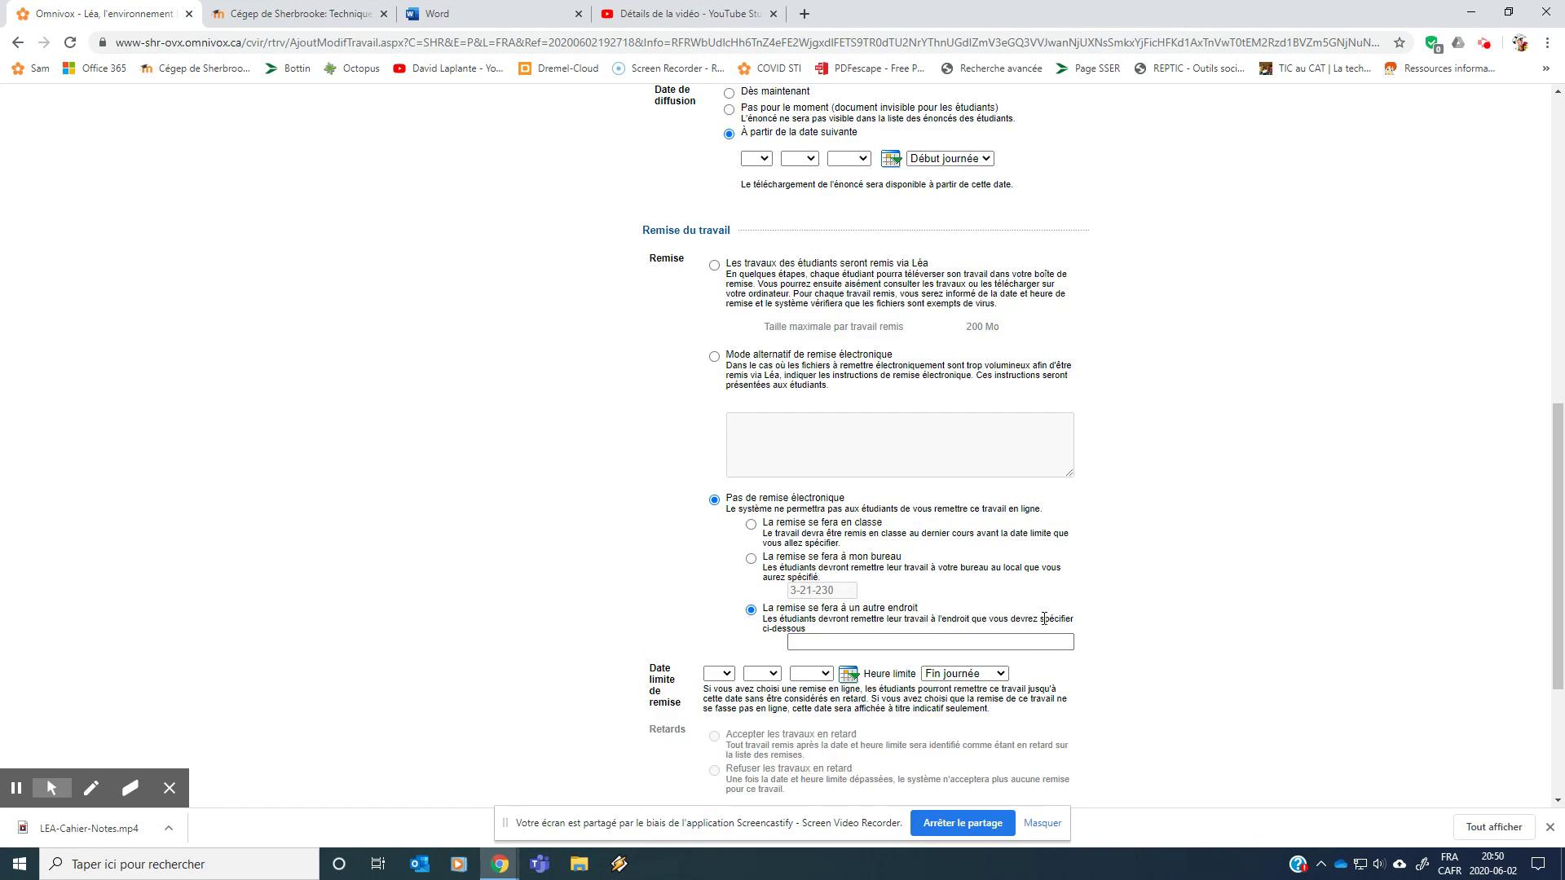
left_click(988, 641)
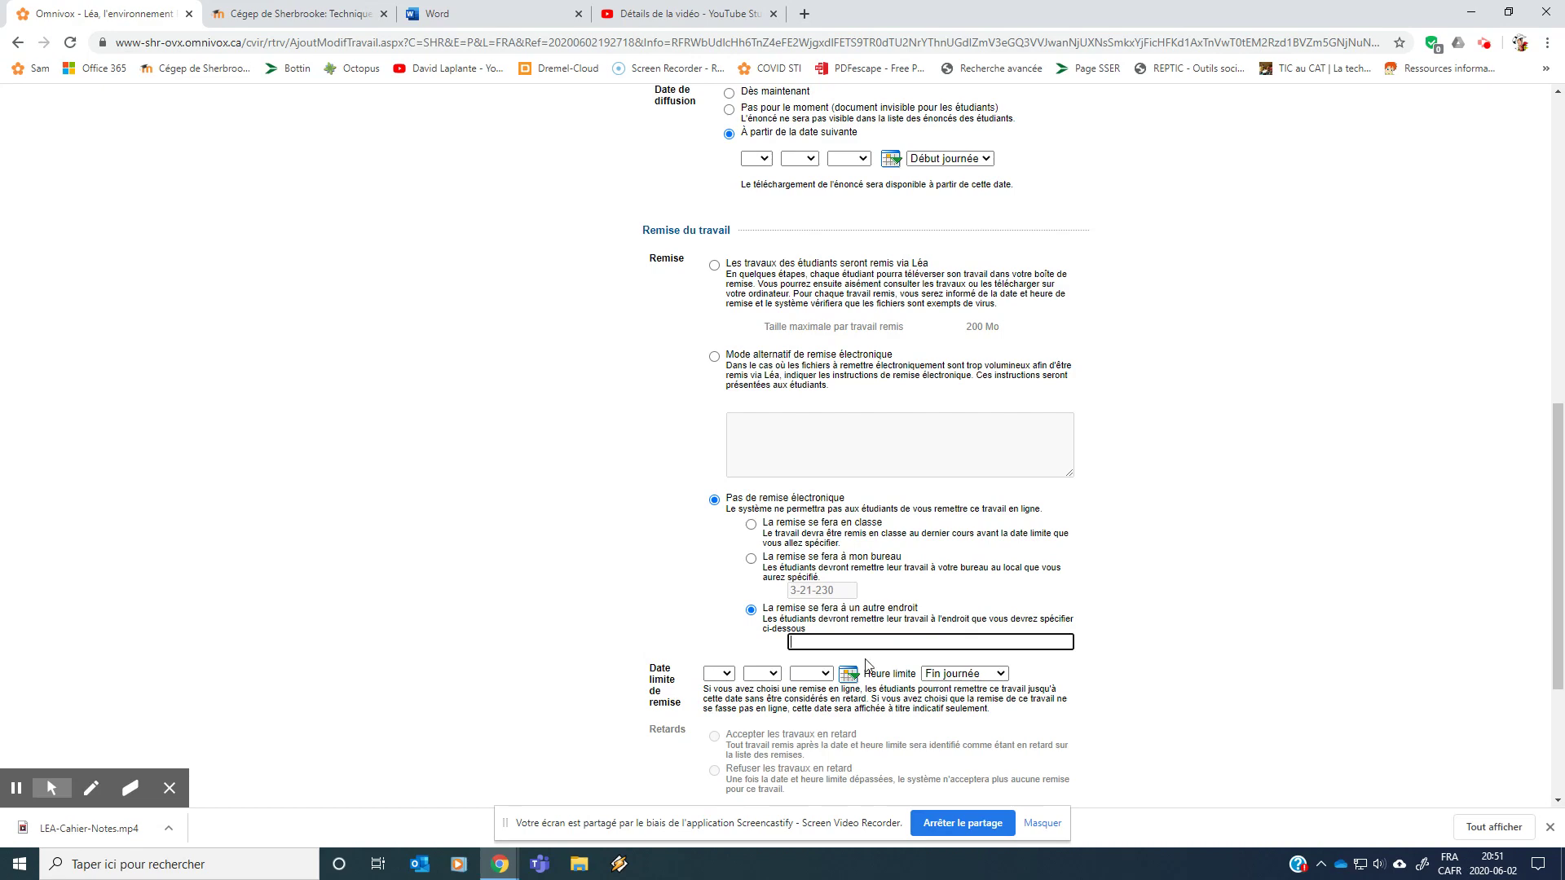
left_click(722, 674)
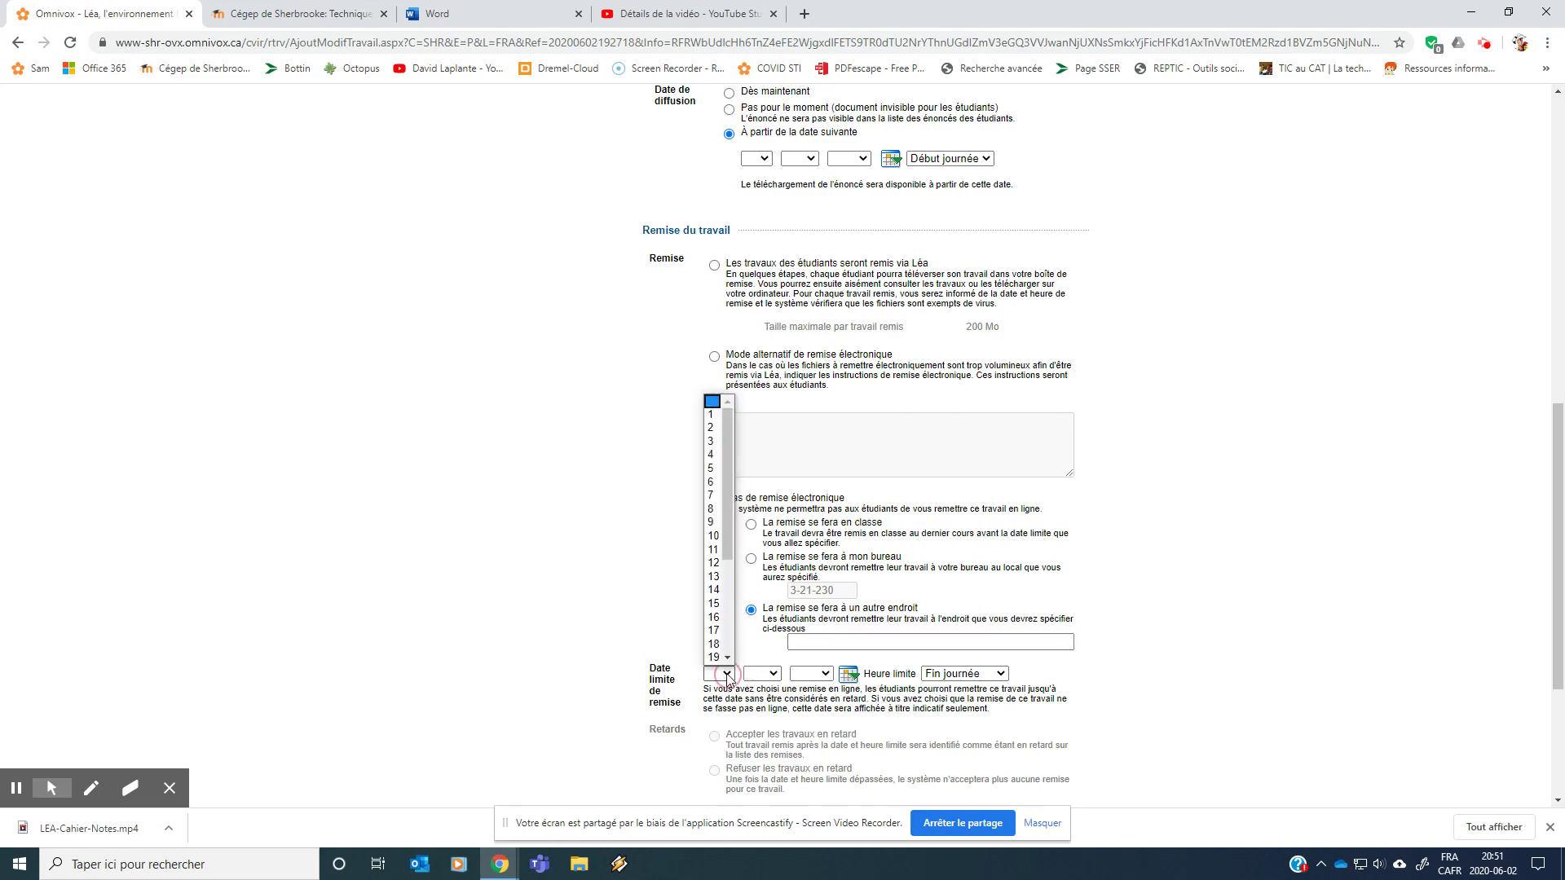
left_click(762, 673)
left_click(810, 673)
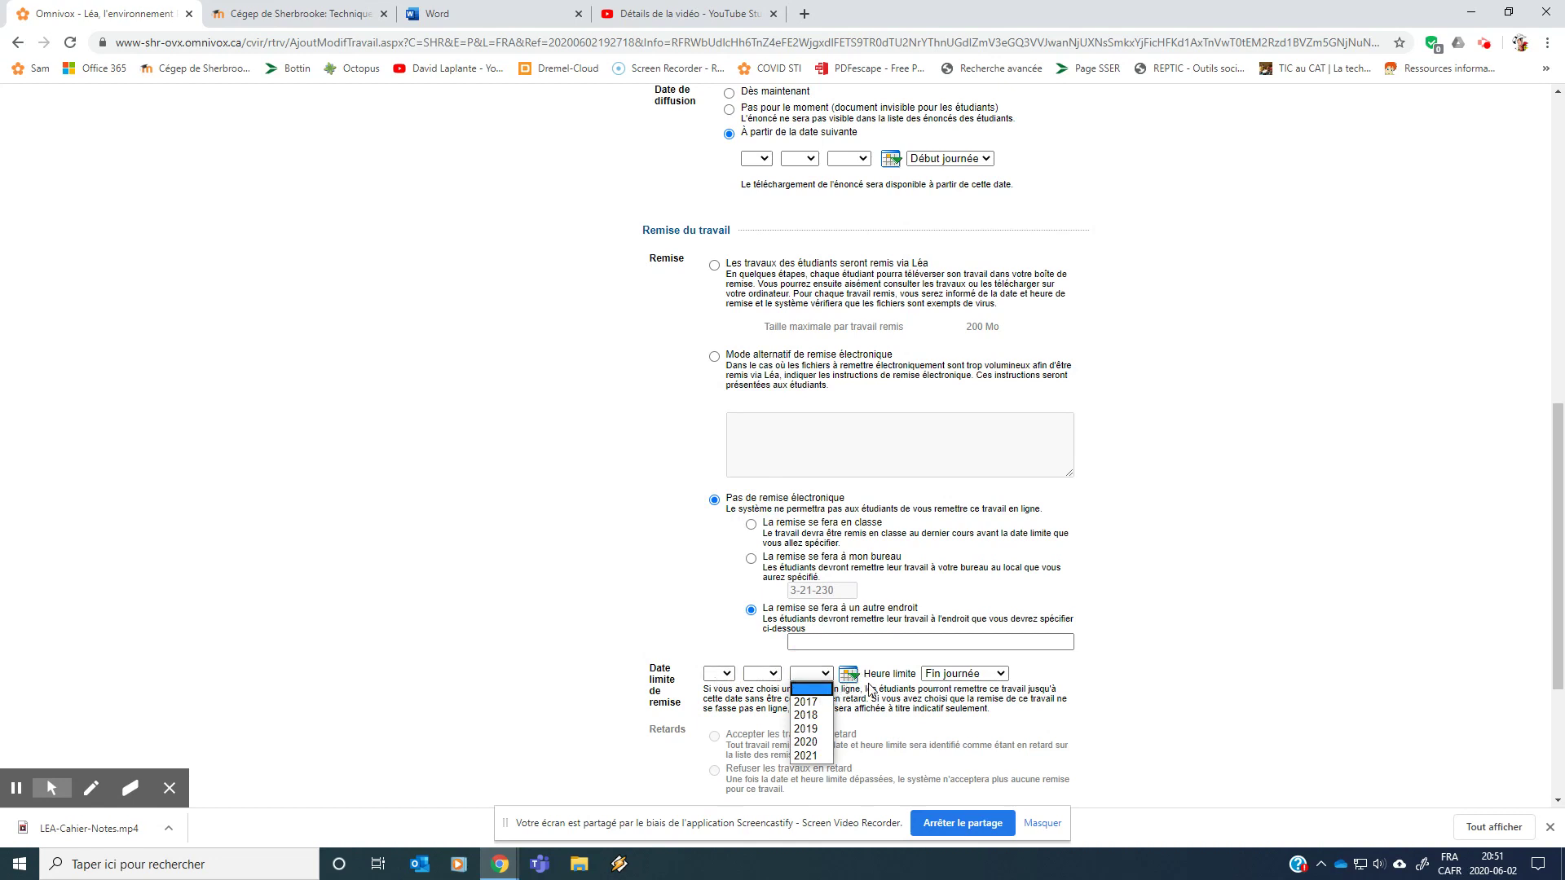
left_click(974, 676)
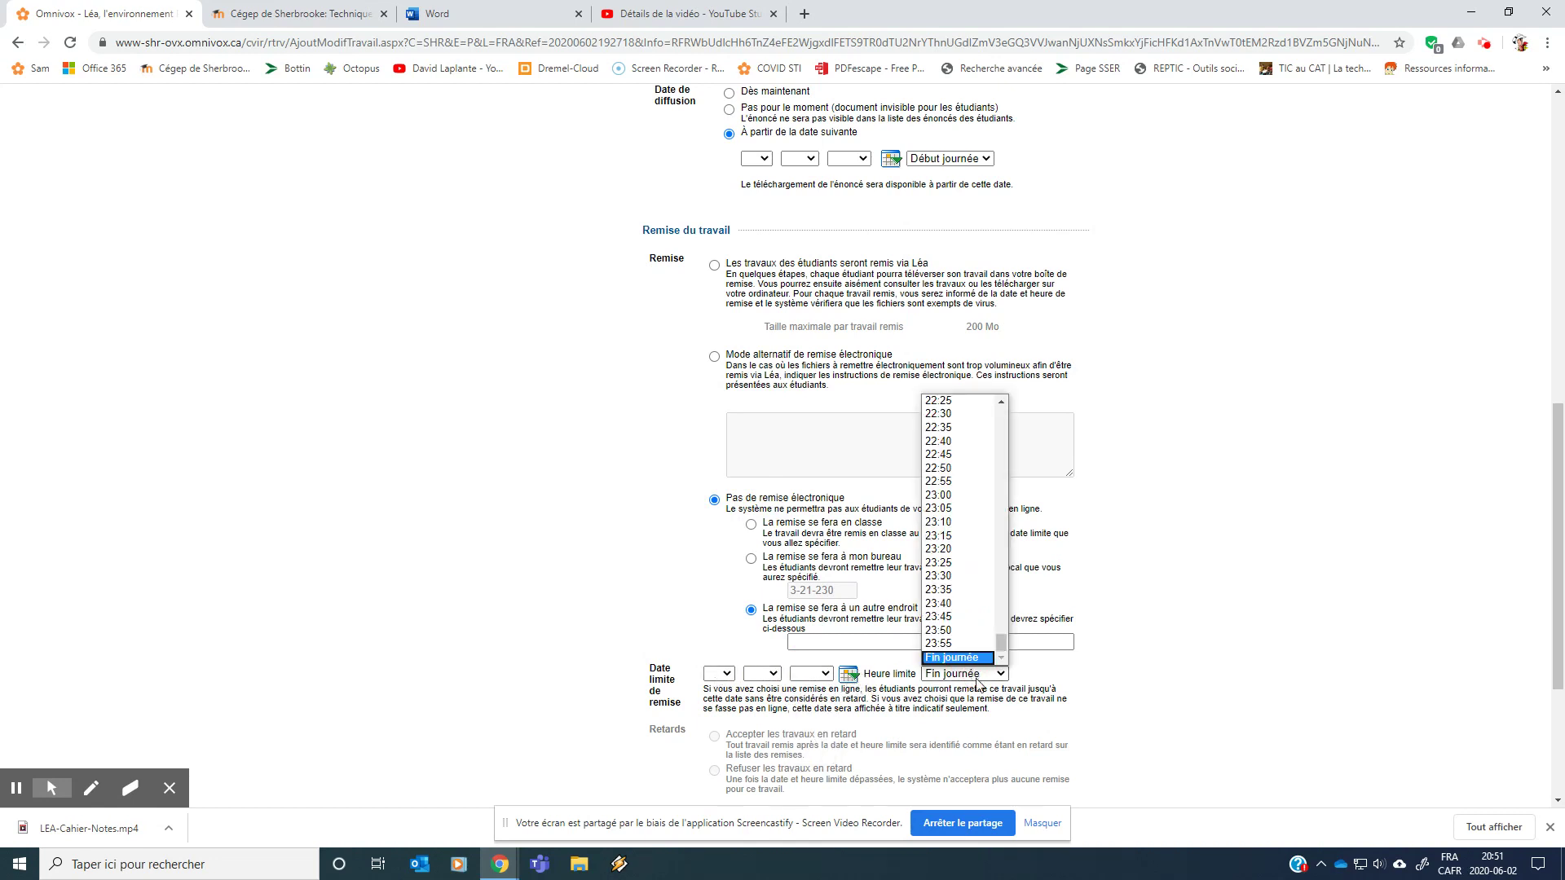
left_click(1205, 679)
Step: Set the submission deadline to 1 jun 2020 at 16:30 and submit the form
scroll(878, 698, "down", 3)
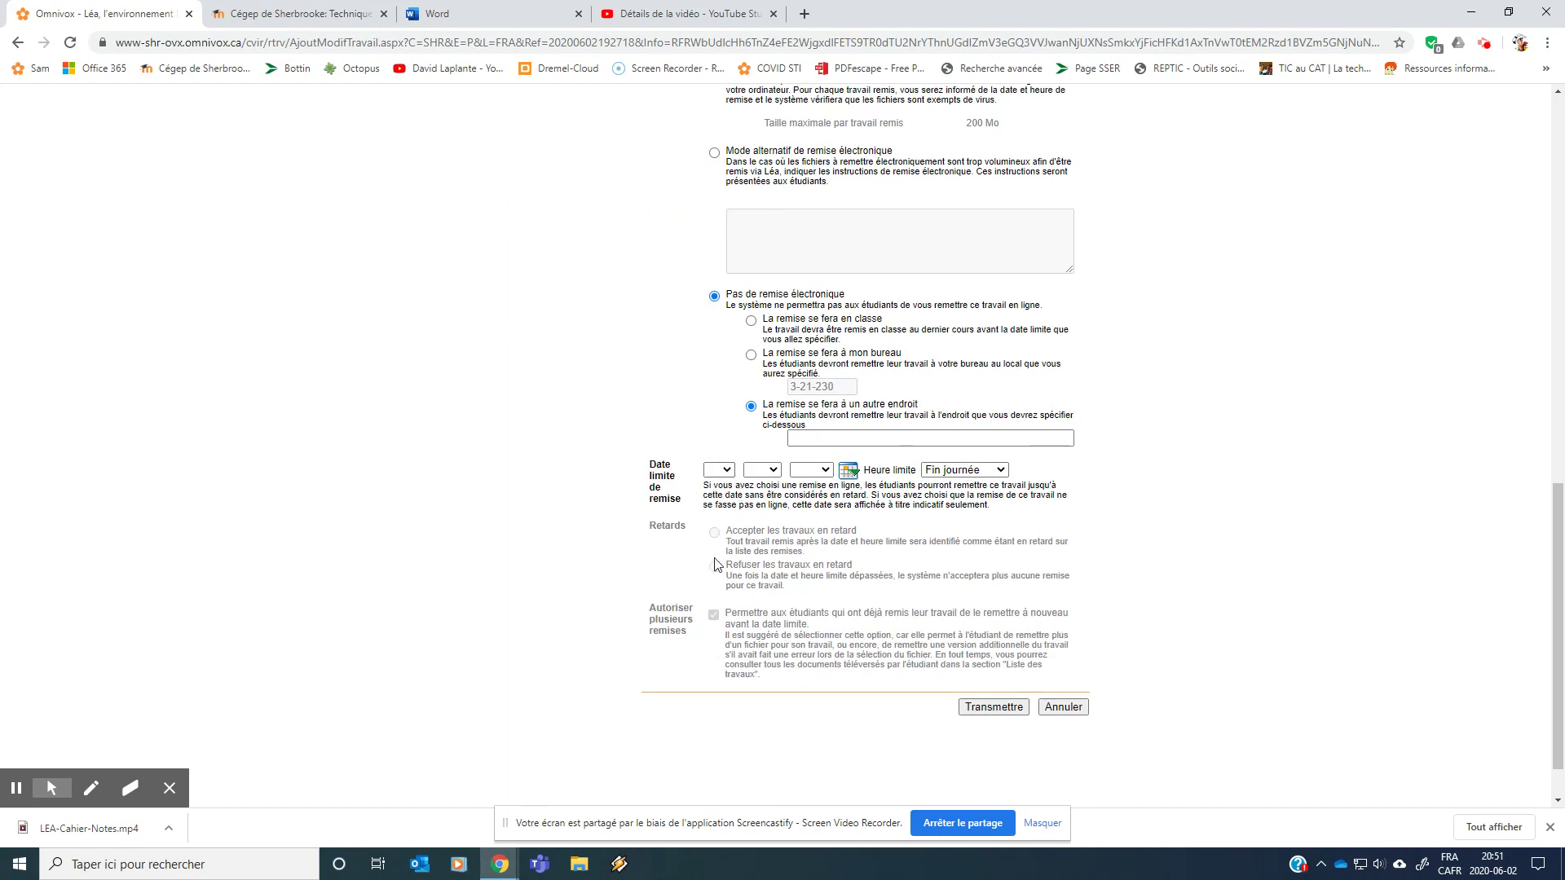
left_click(719, 470)
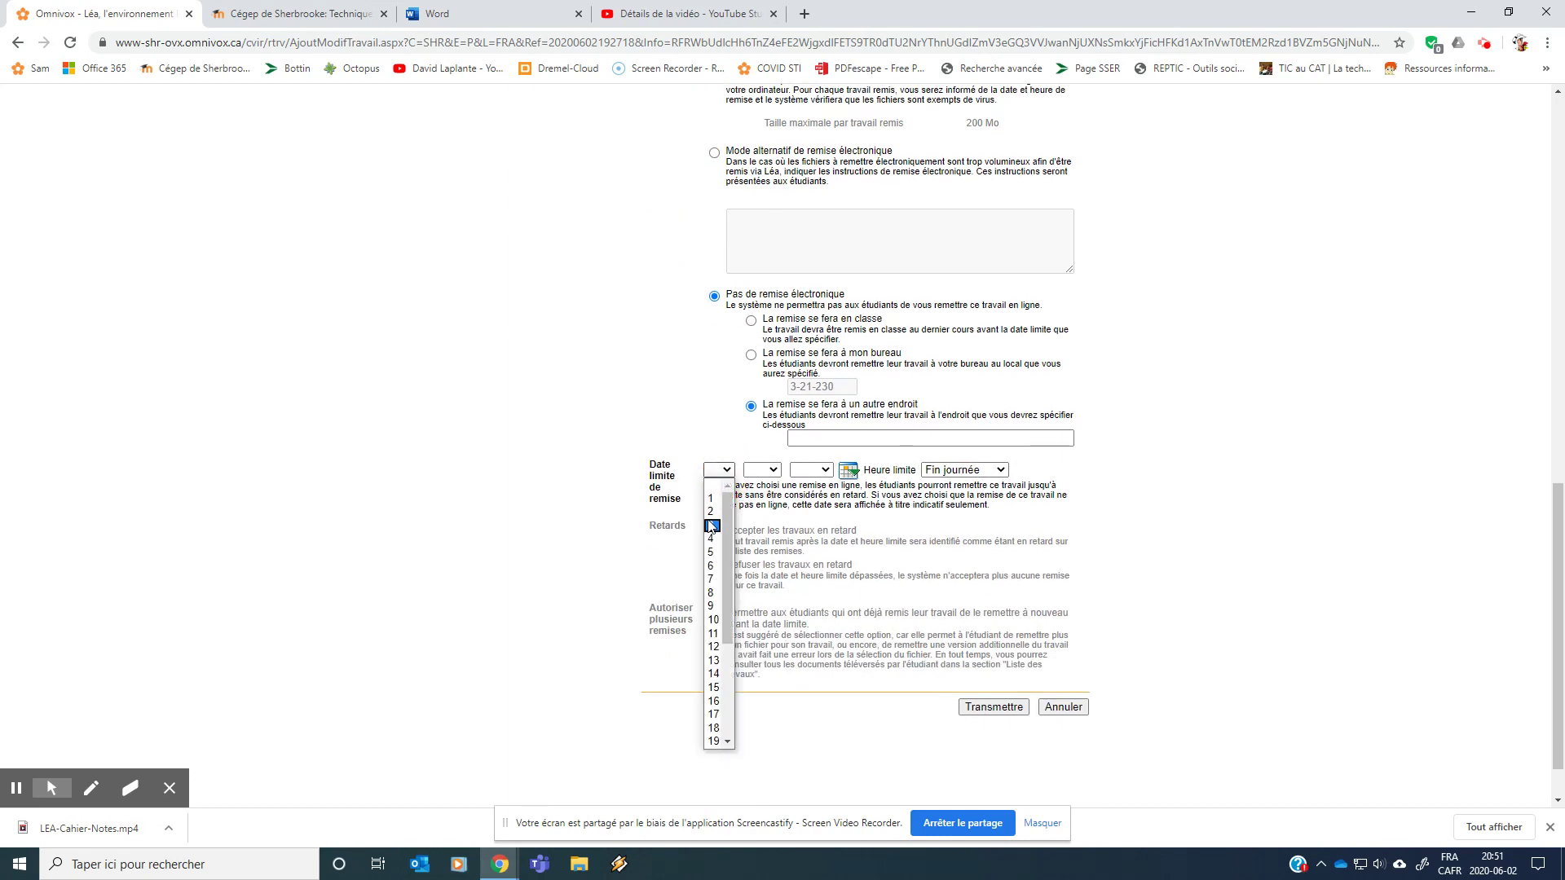
left_click(716, 492)
left_click(762, 470)
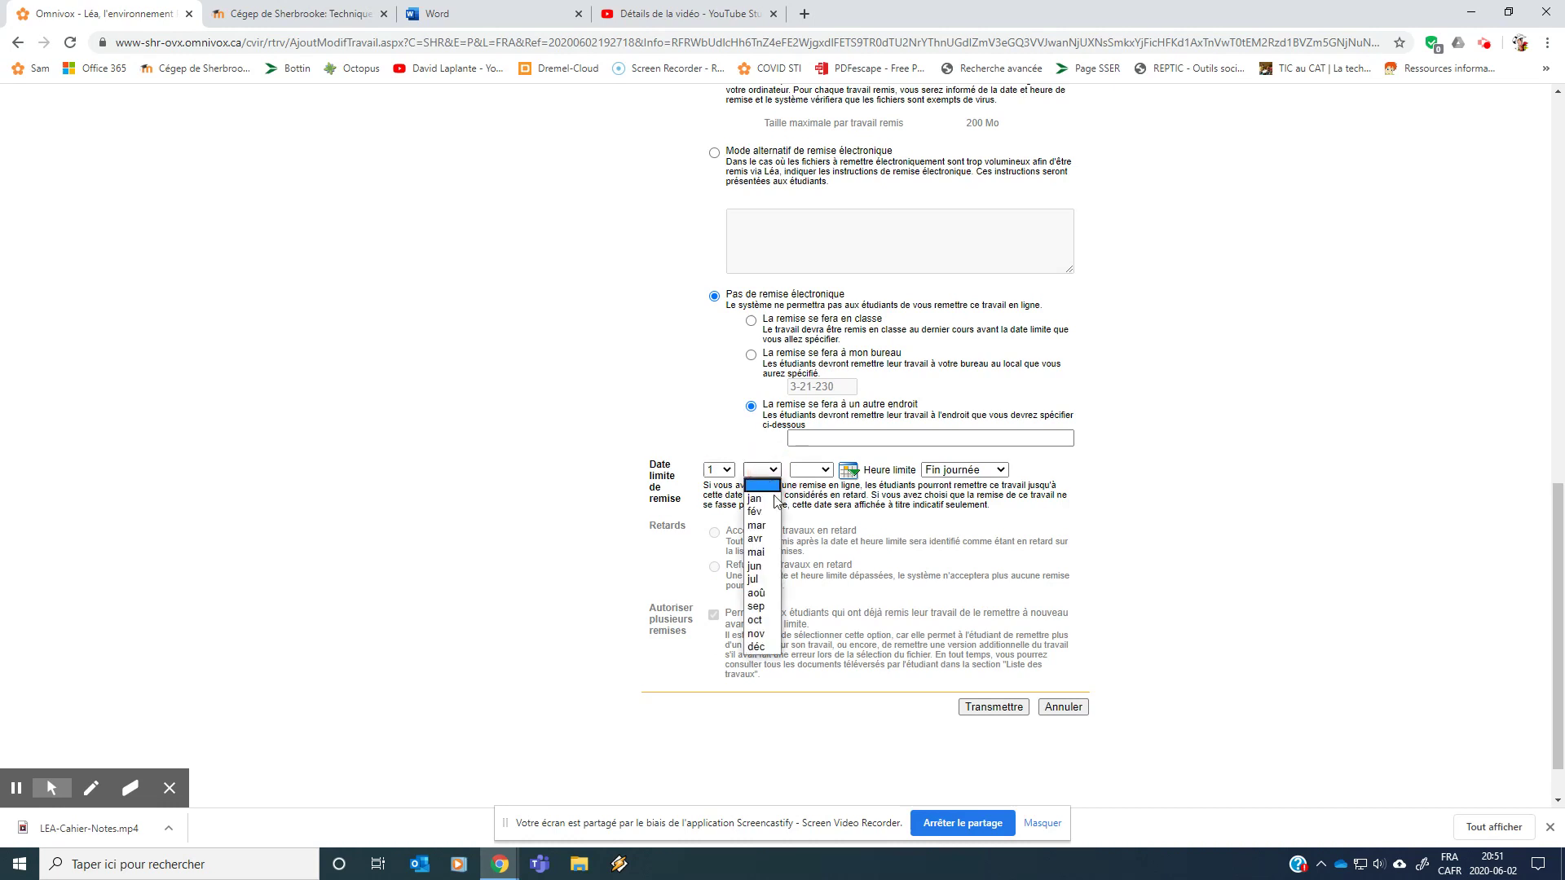
left_click(766, 580)
left_click(830, 471)
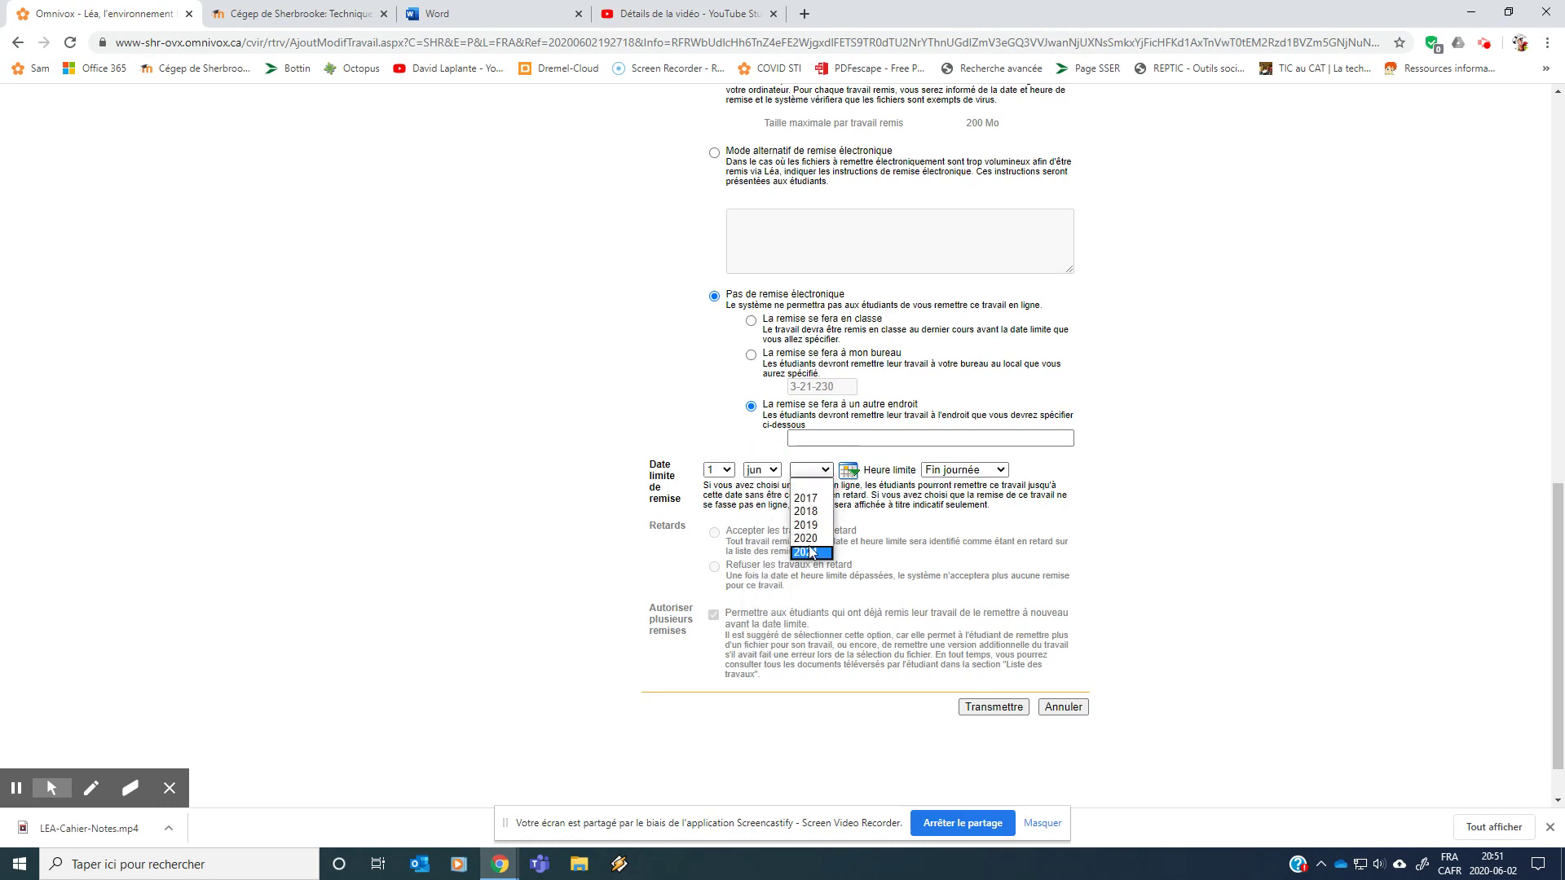
left_click(809, 549)
left_click(963, 472)
scroll(937, 509, "up", 12)
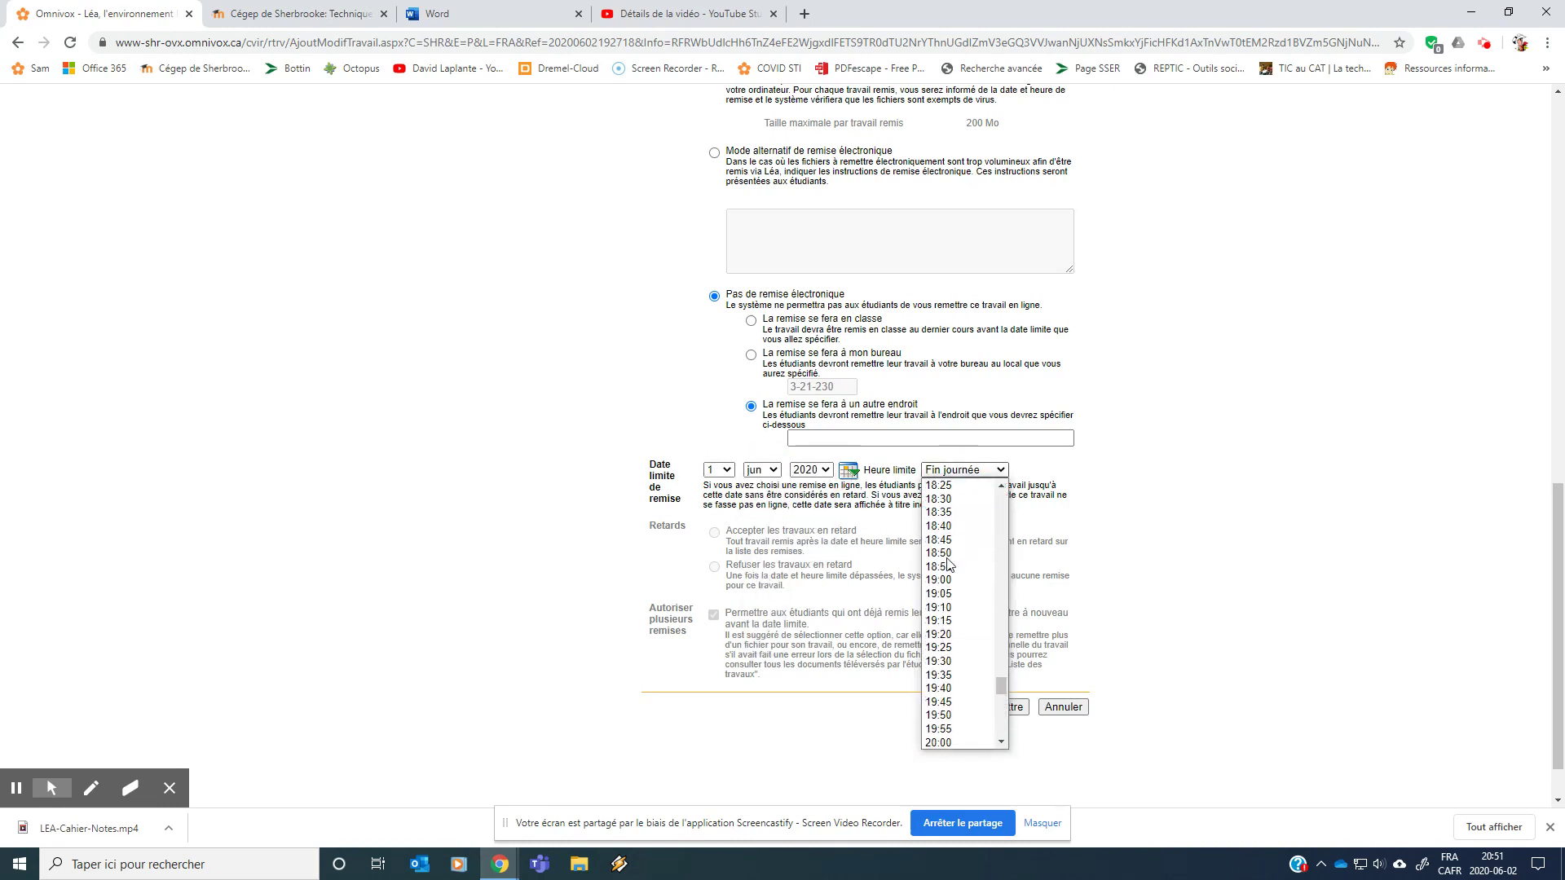
left_click(937, 502)
left_click(1206, 497)
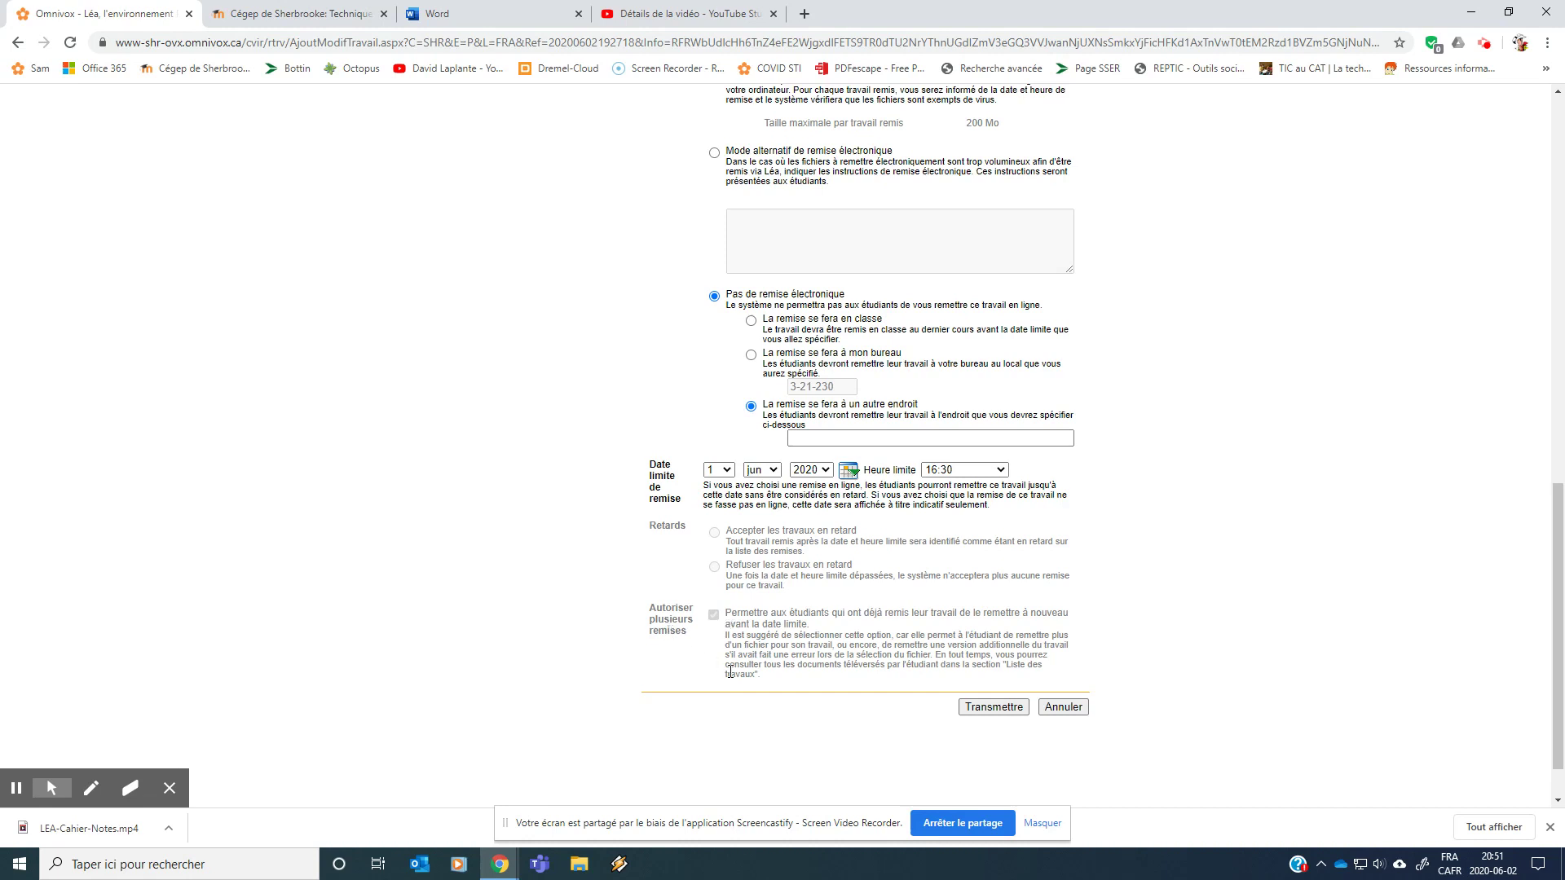
left_click(1004, 710)
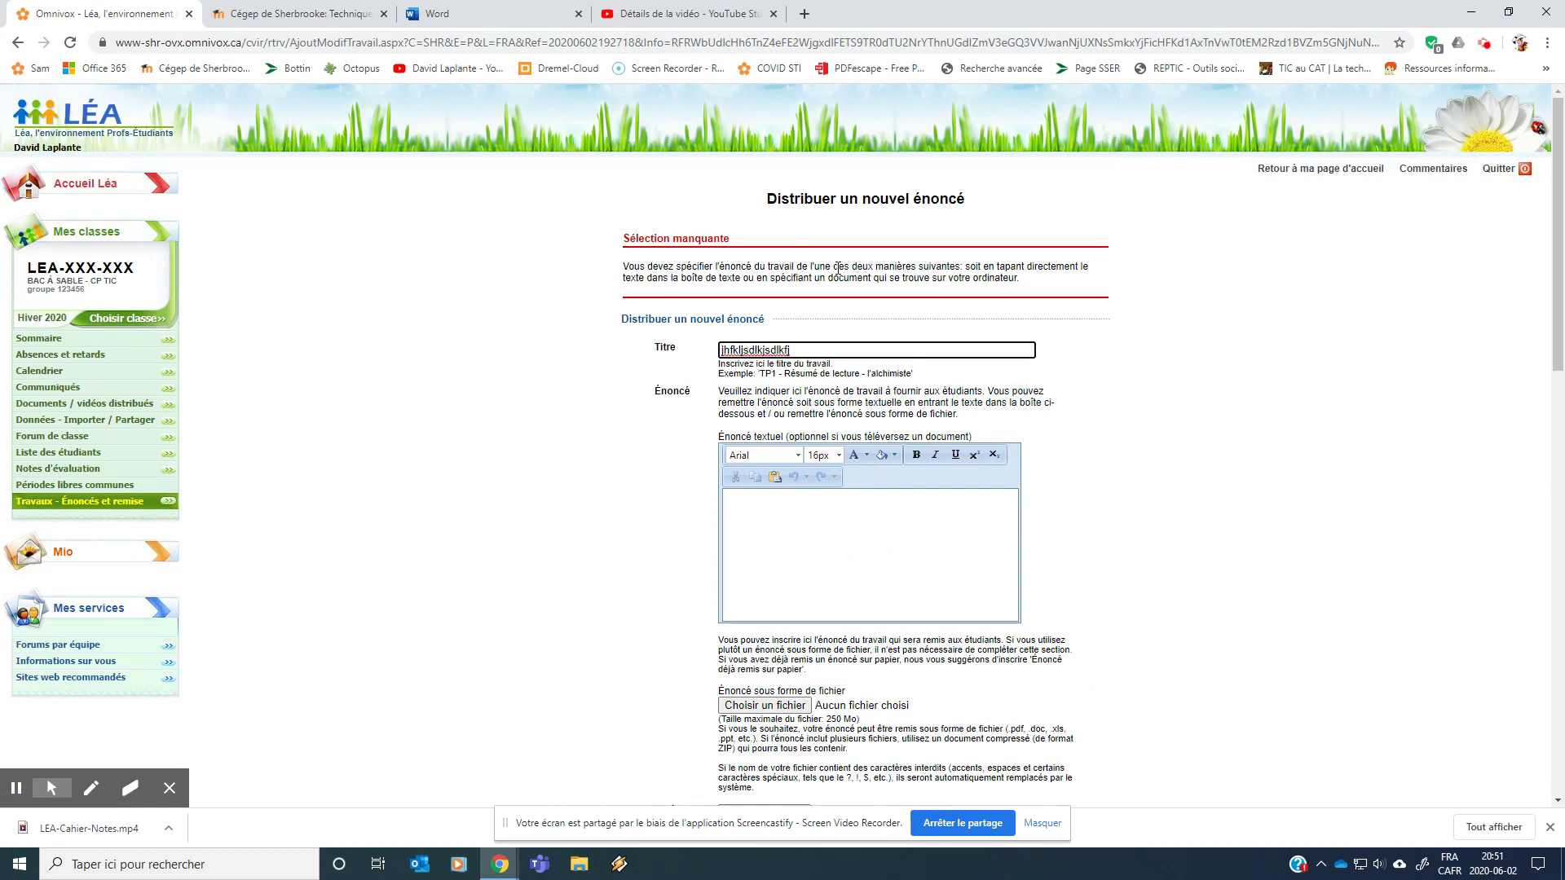
Step: Enter "erdfgthujkygtfrdesfghjnmk" as the textual statement of the assignment
left_click(844, 508)
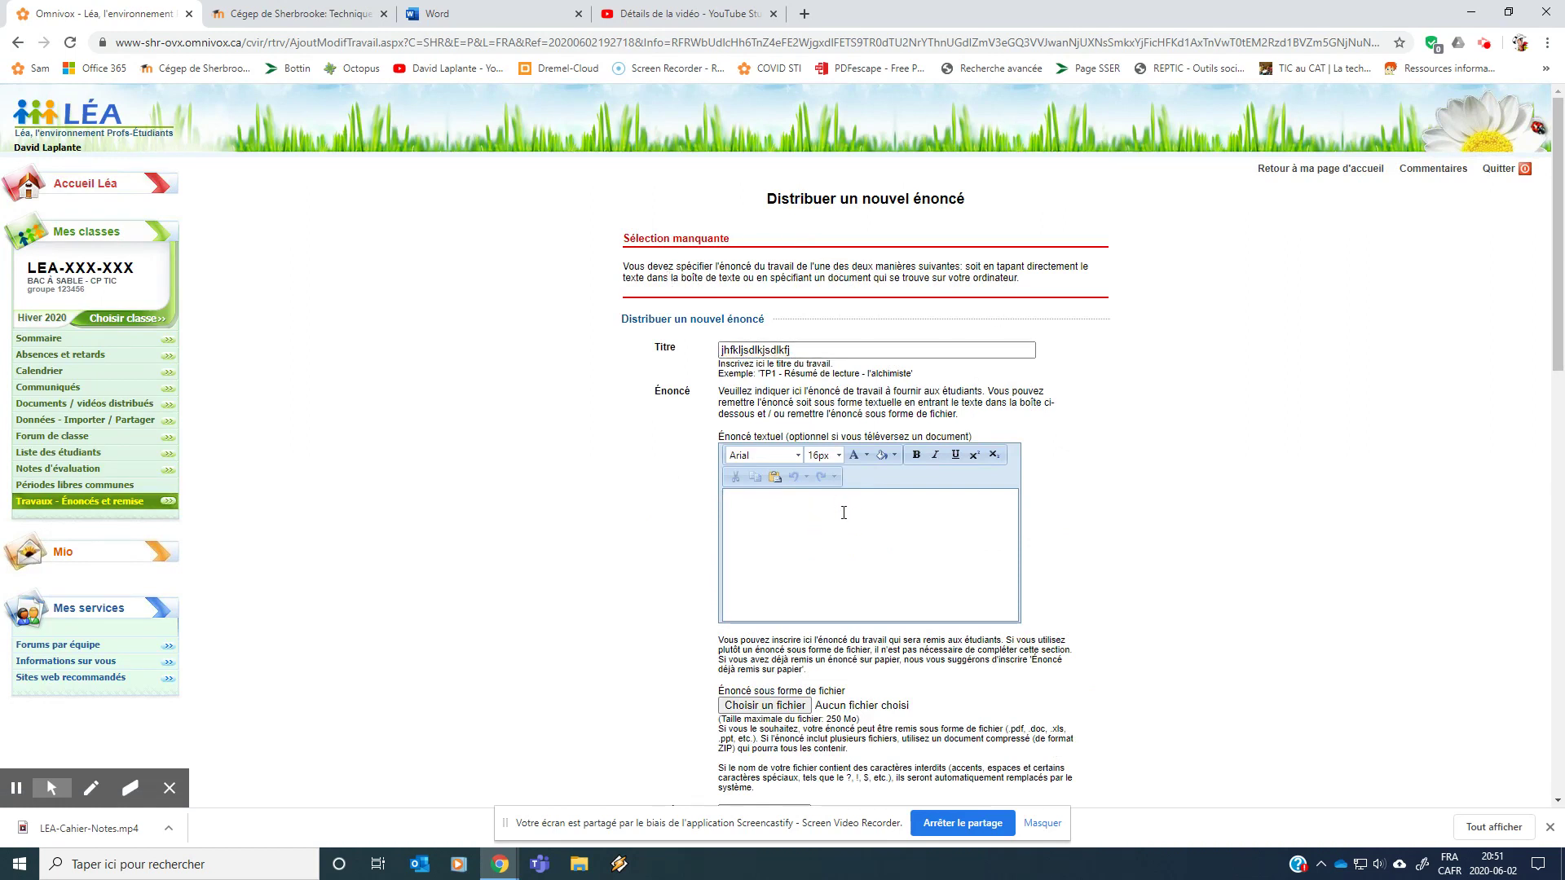
type("erdfgthujkygtfrdesfghjnmk")
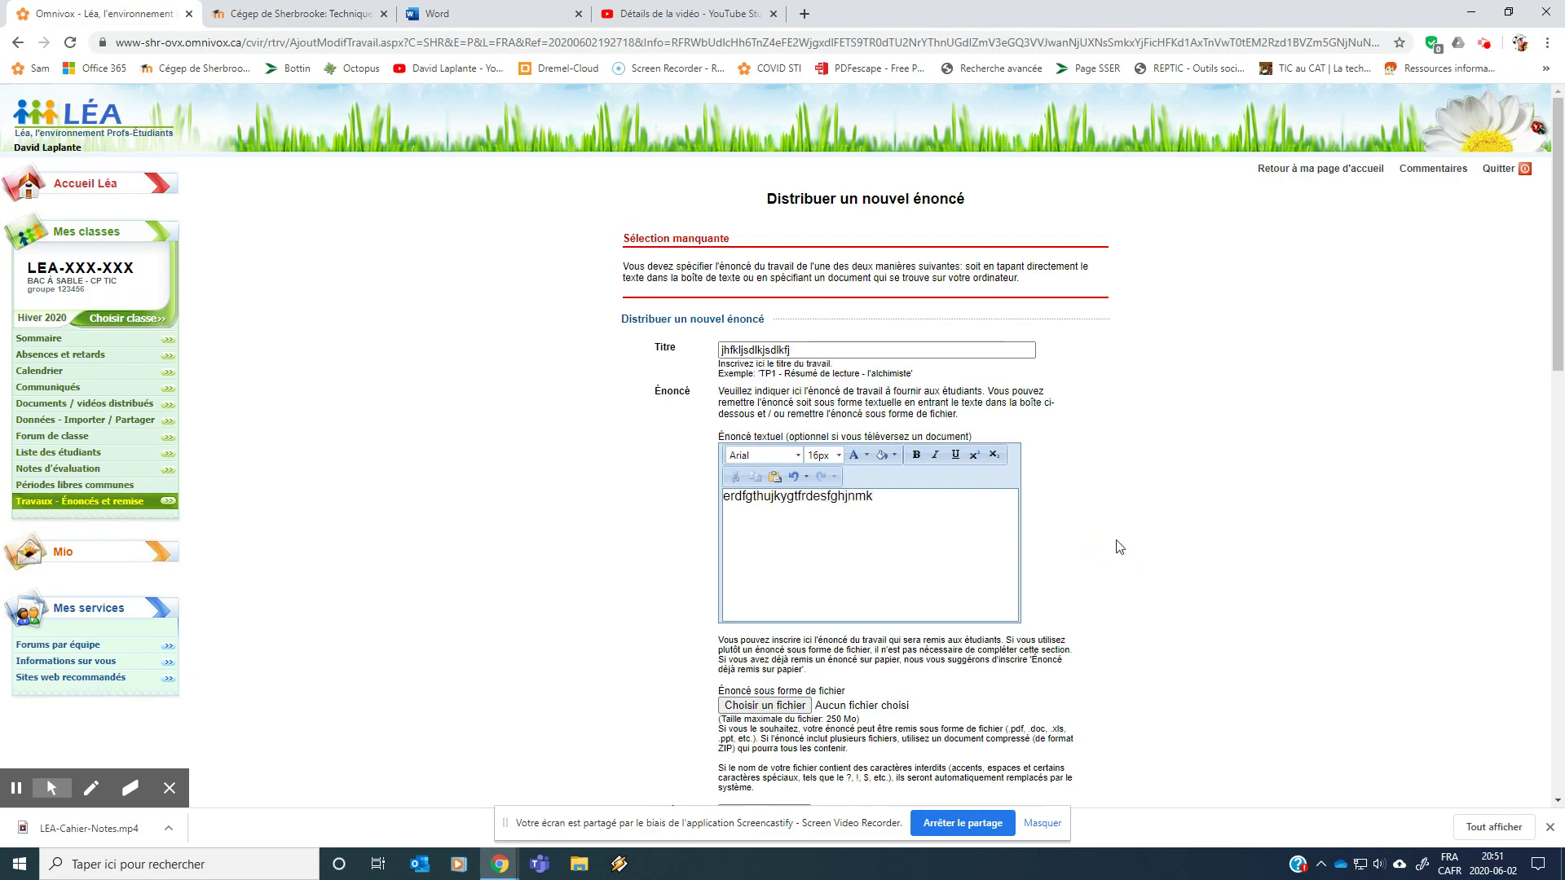
Step: Try to submit the assignment form with its textual statement filled in
scroll(1116, 556, "down", 1)
scroll(1109, 554, "down", 8)
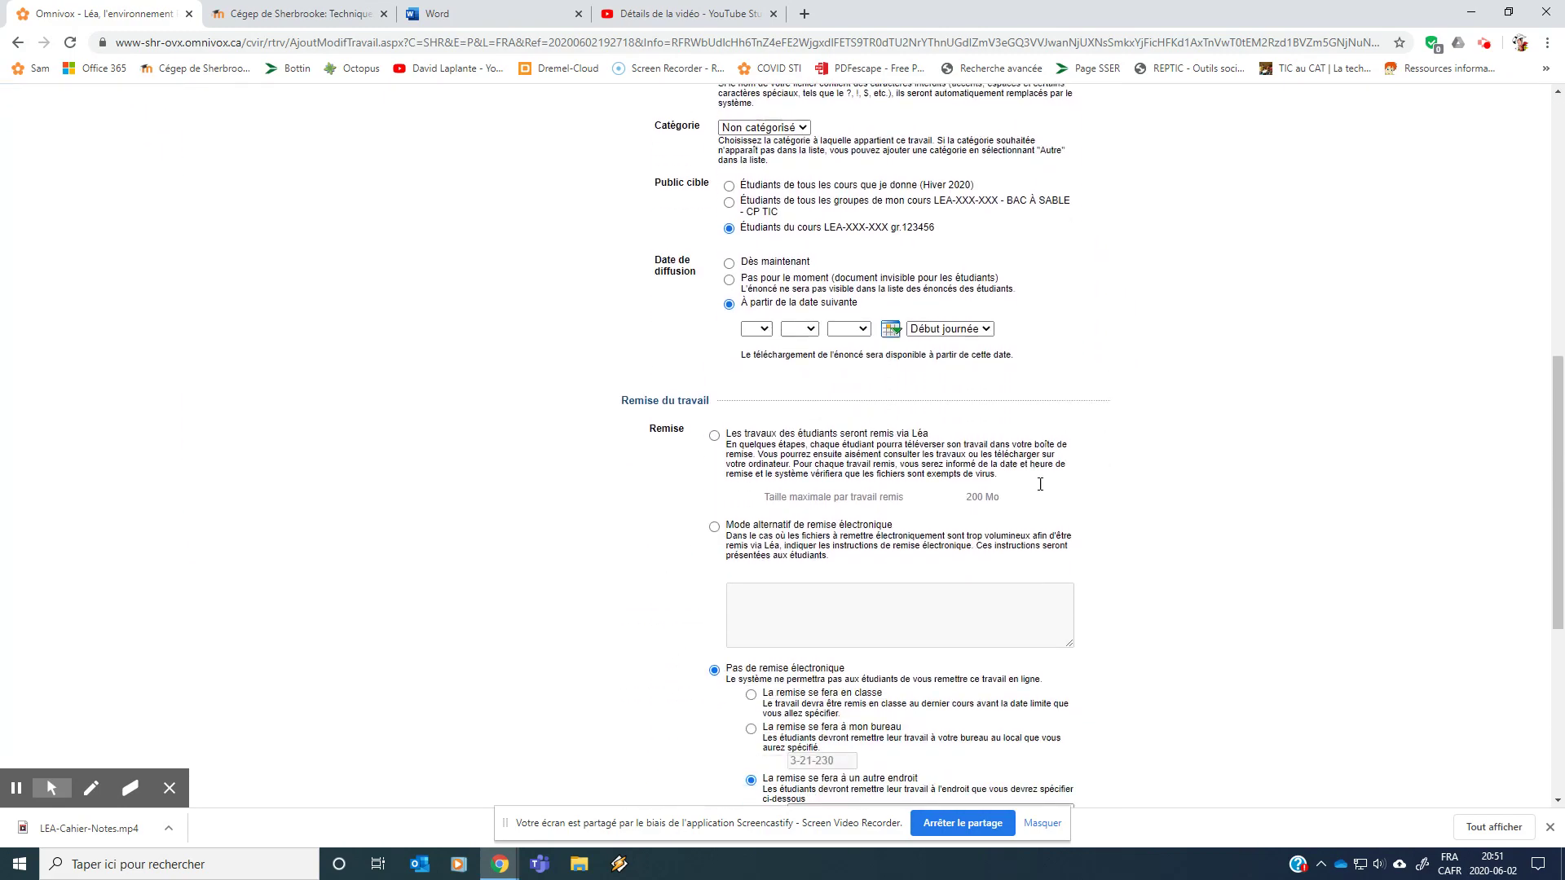
scroll(980, 515, "down", 5)
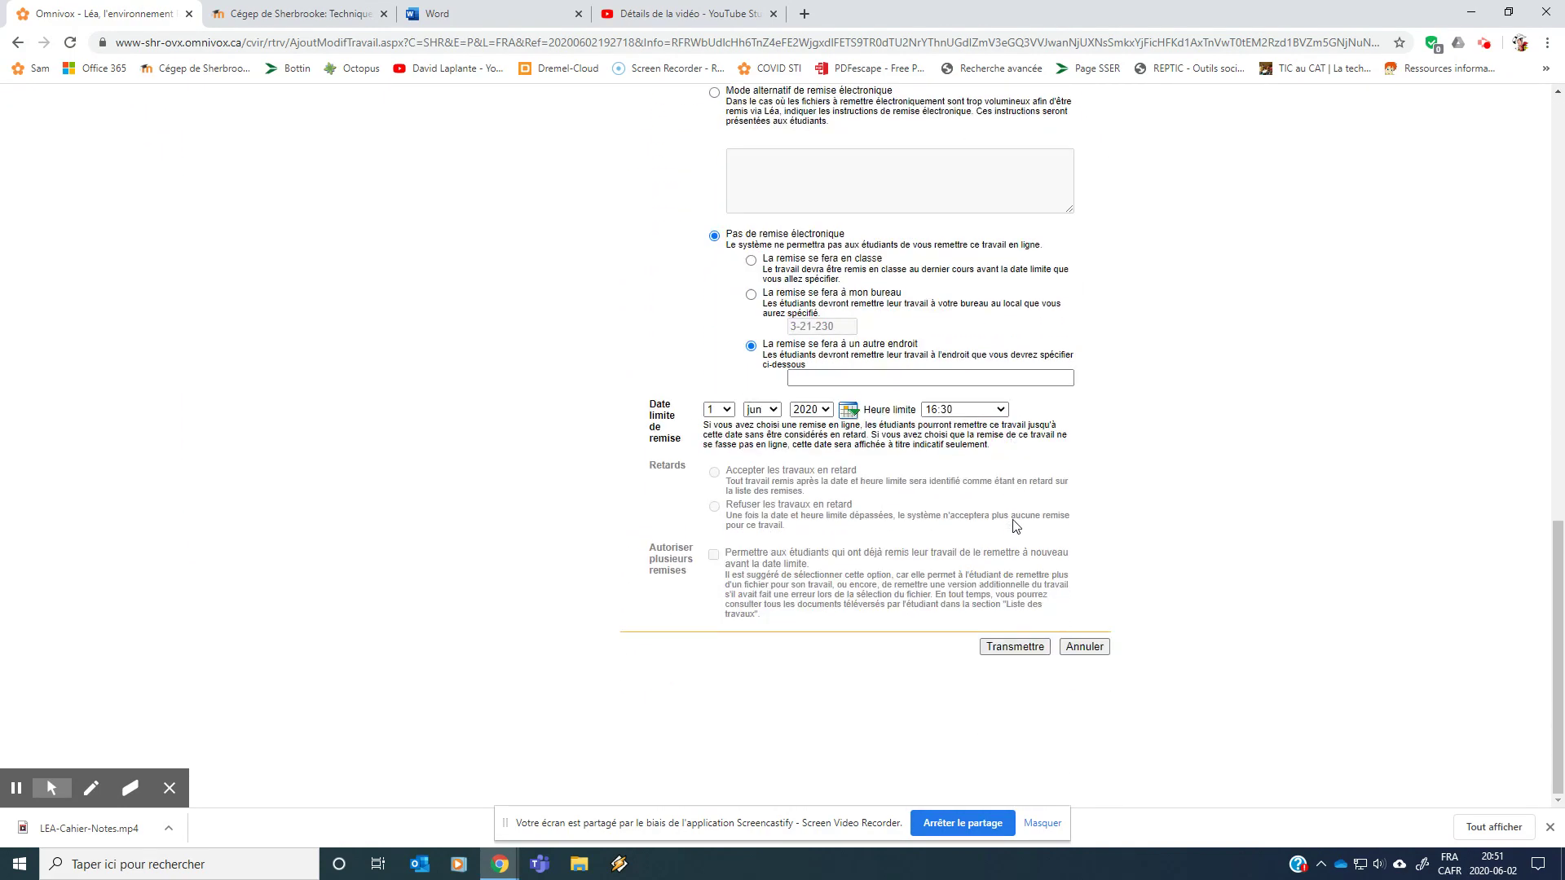
left_click(1024, 650)
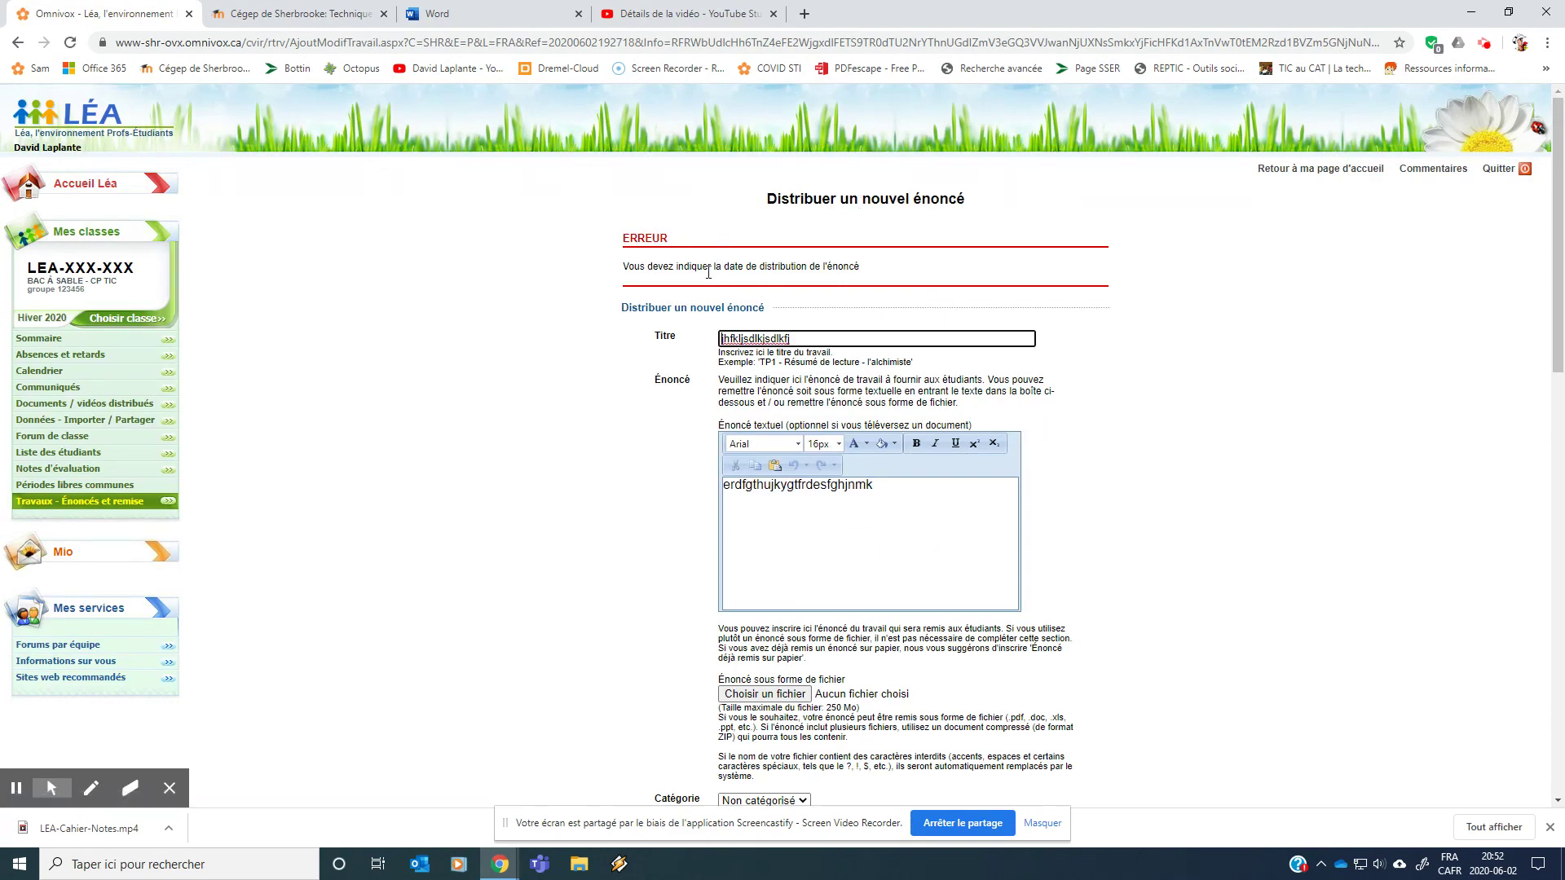
Step: Set the assignment's release date to 1 mai 2020 and submit the form again
scroll(861, 294, "down", 8)
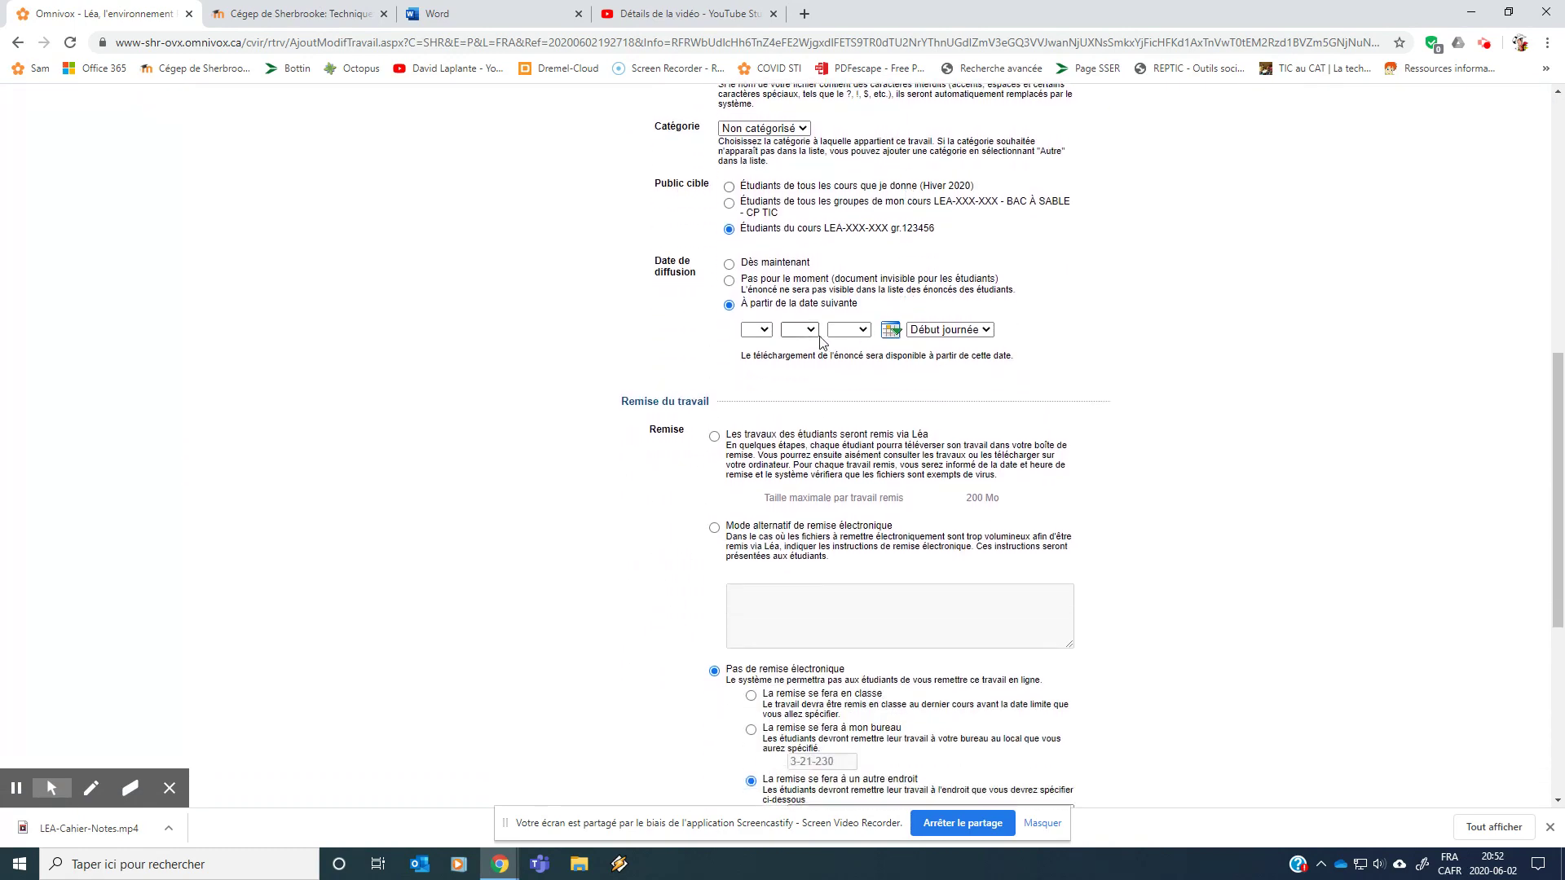
left_click(765, 330)
left_click(754, 359)
left_click(811, 330)
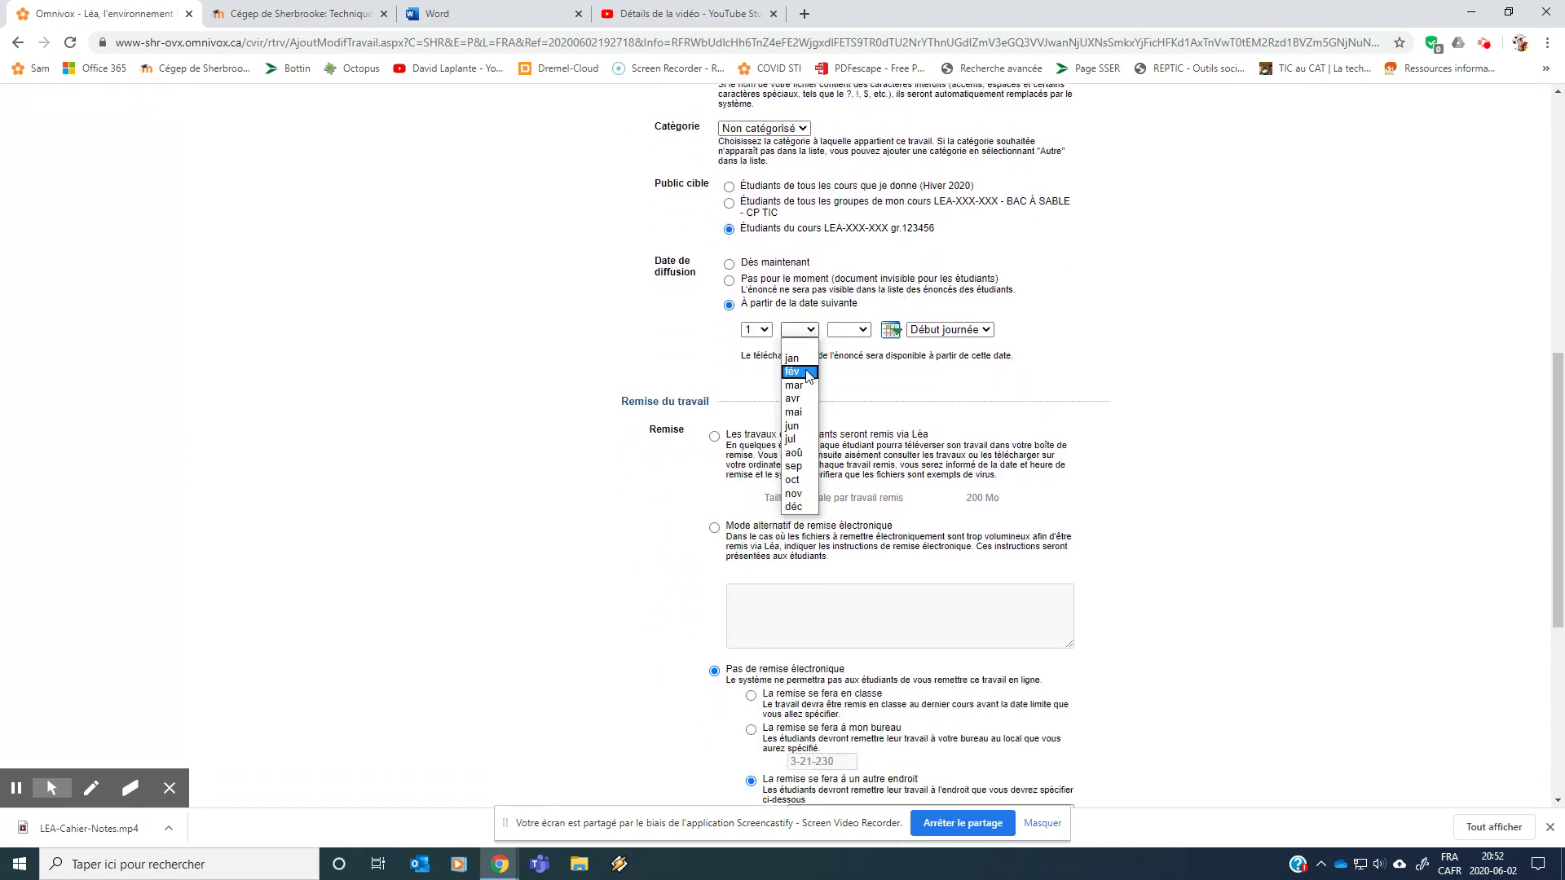
left_click(791, 371)
left_click(798, 330)
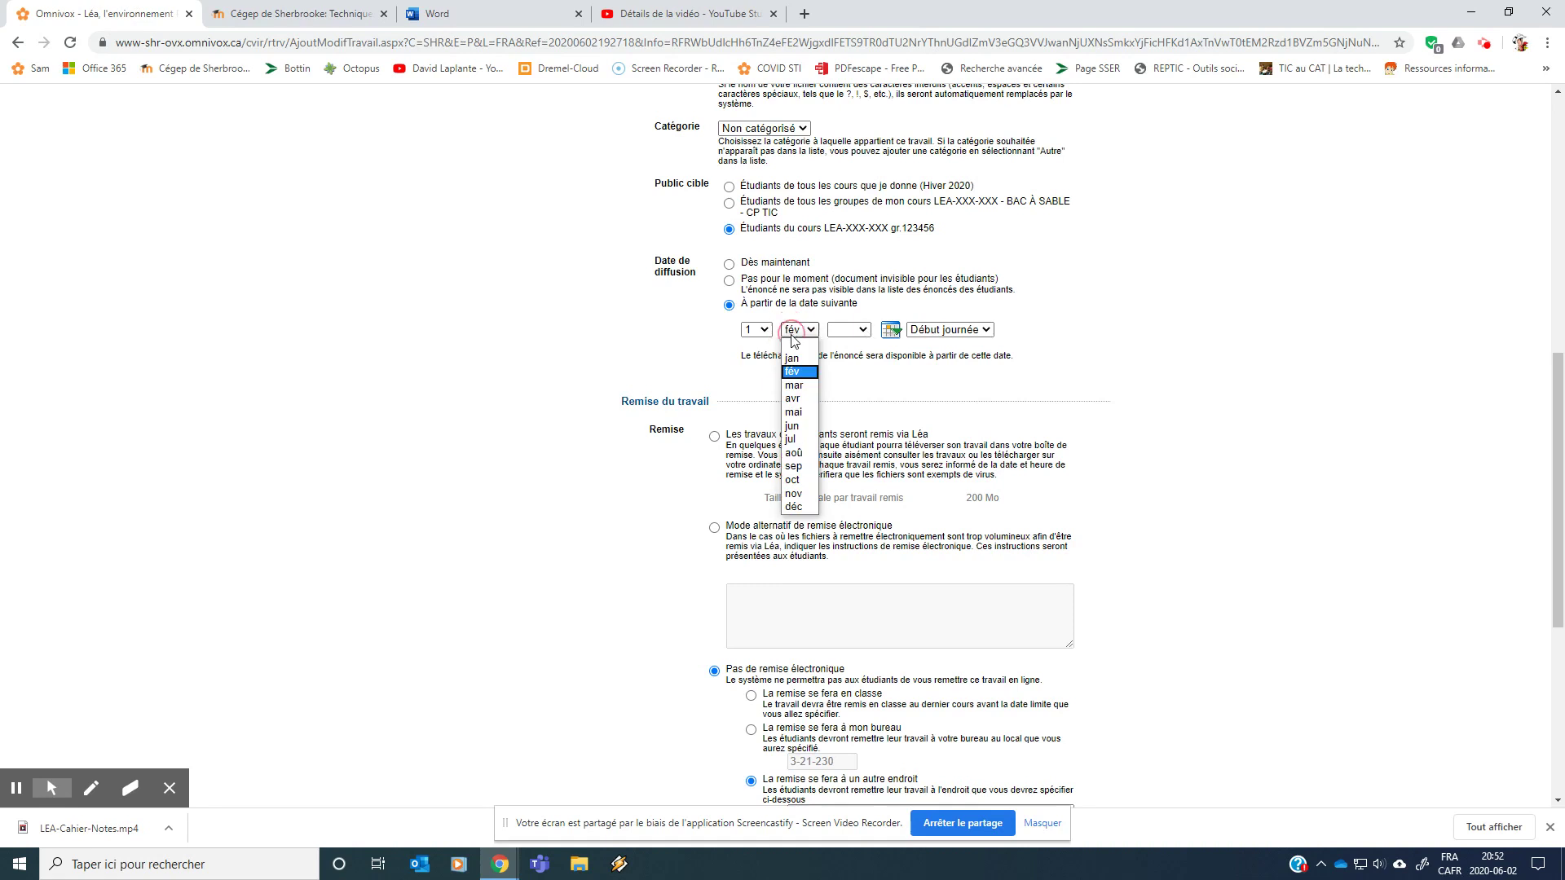
left_click(797, 413)
left_click(863, 330)
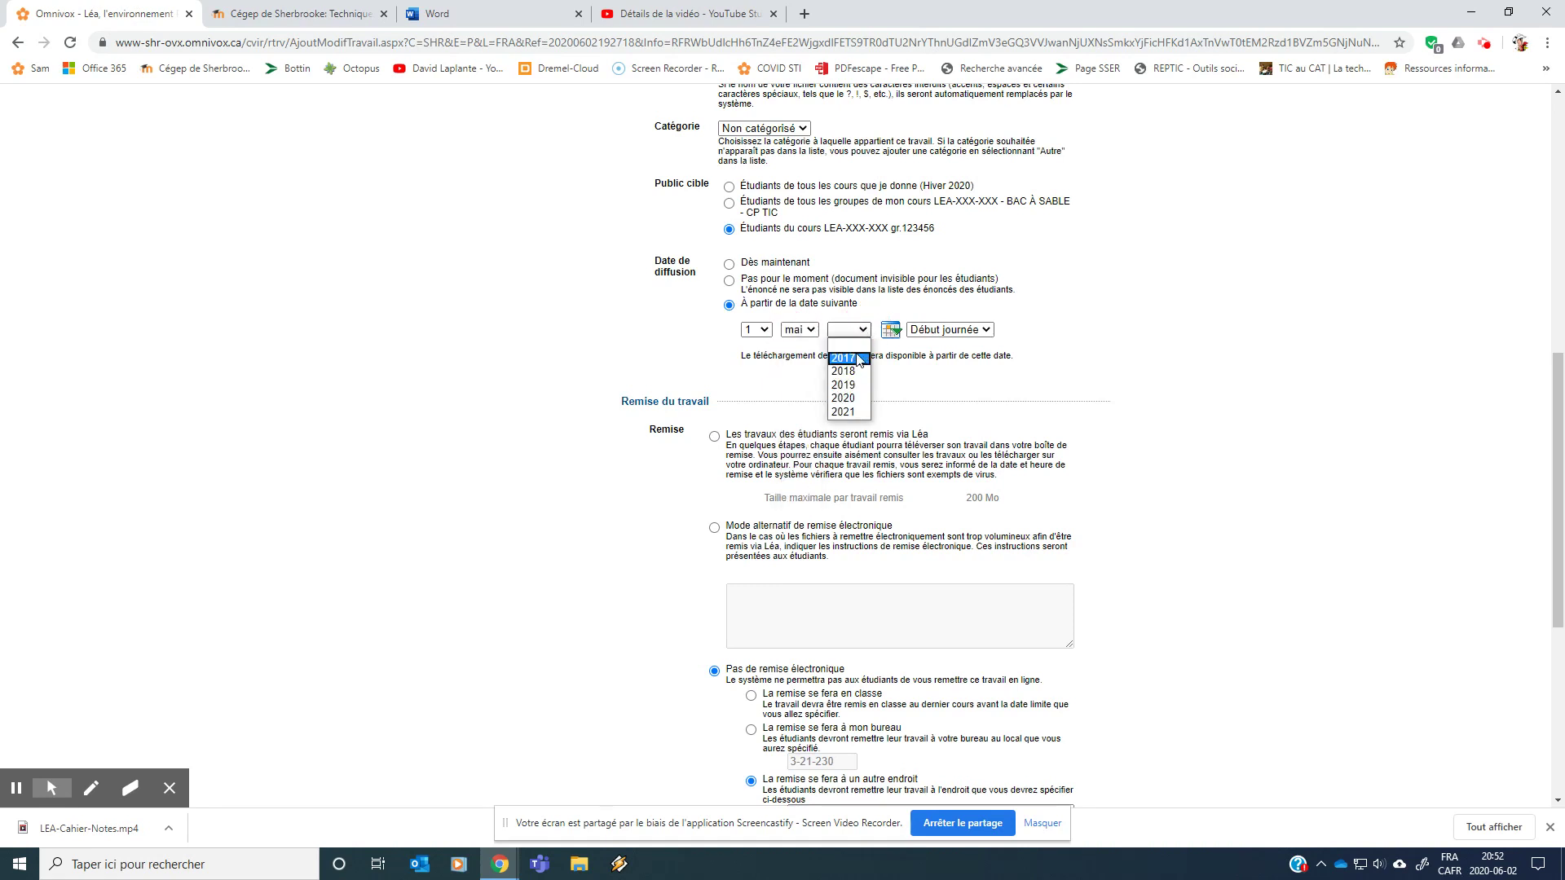
left_click(851, 399)
scroll(1147, 371, "down", 4)
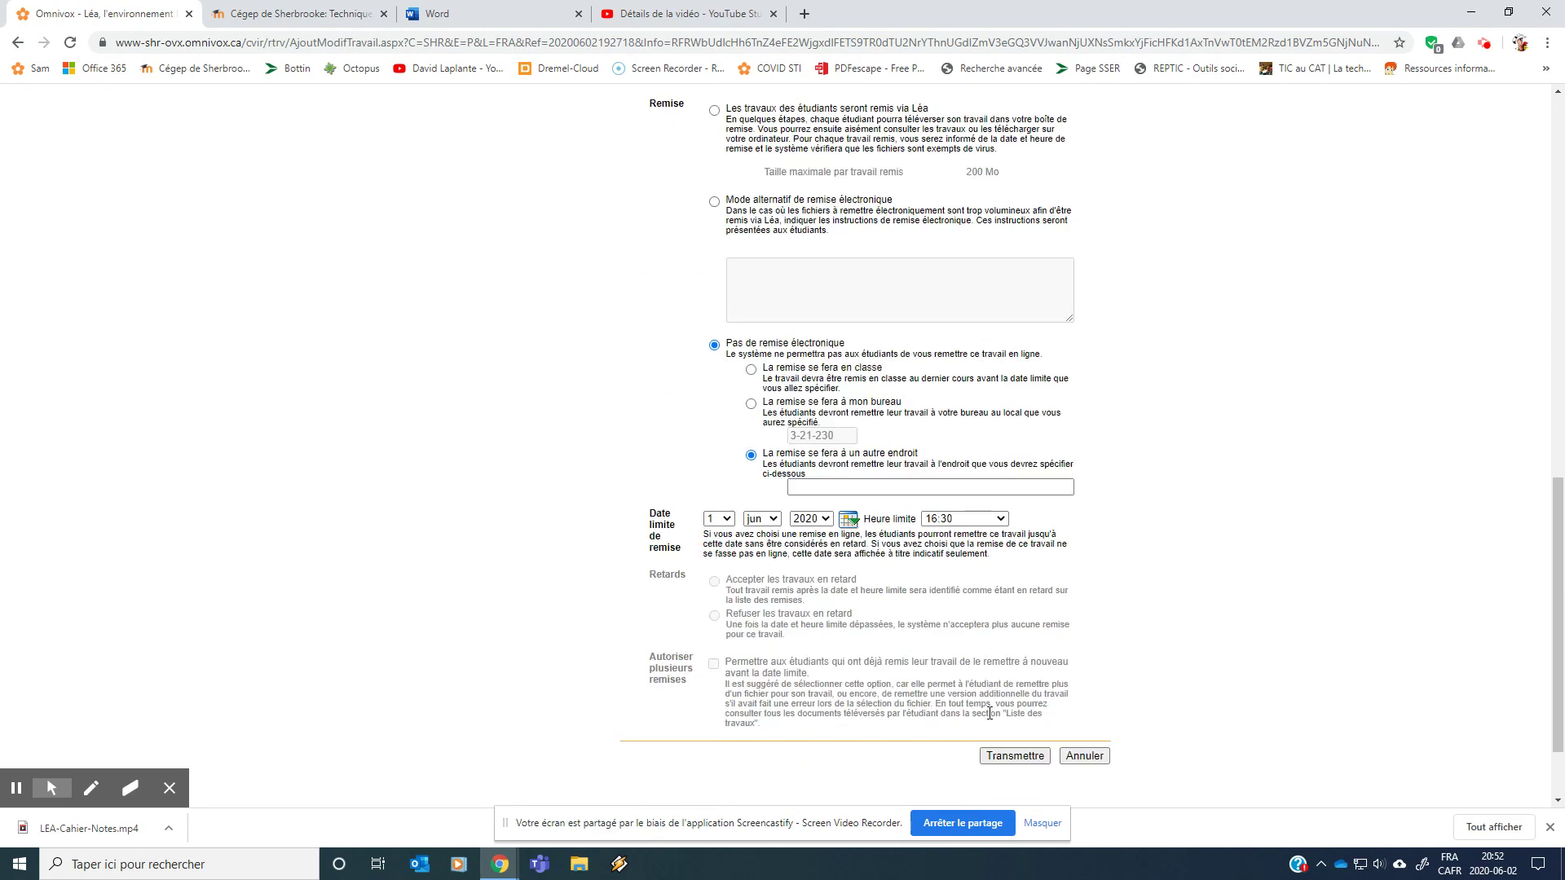
left_click(1013, 755)
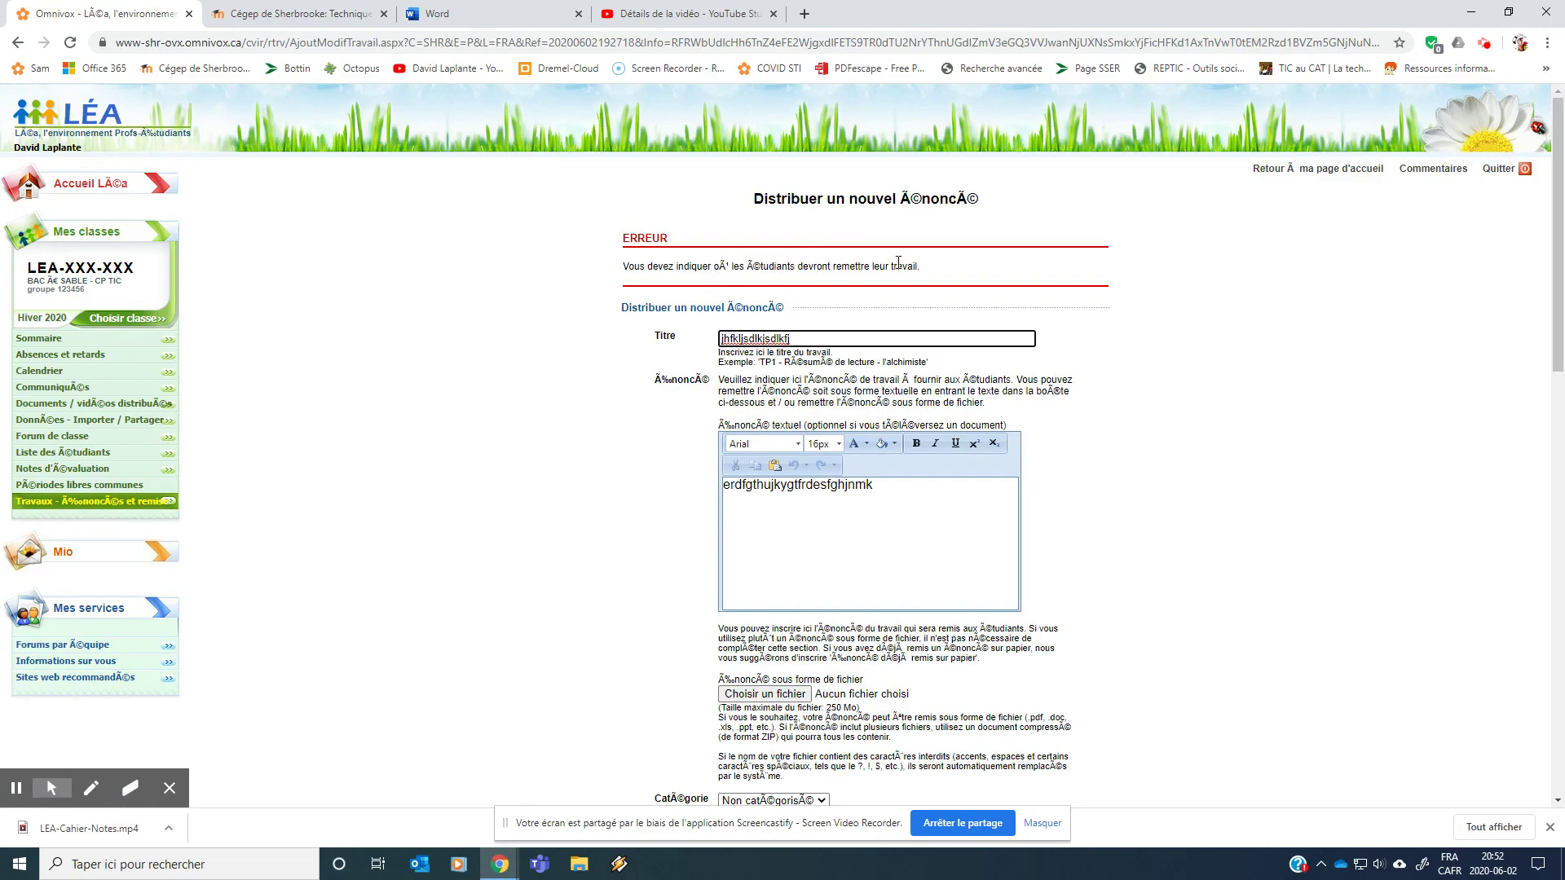
Step: Enter "Caffu" as the other hand-in location and submit the assignment form
scroll(1096, 327, "down", 12)
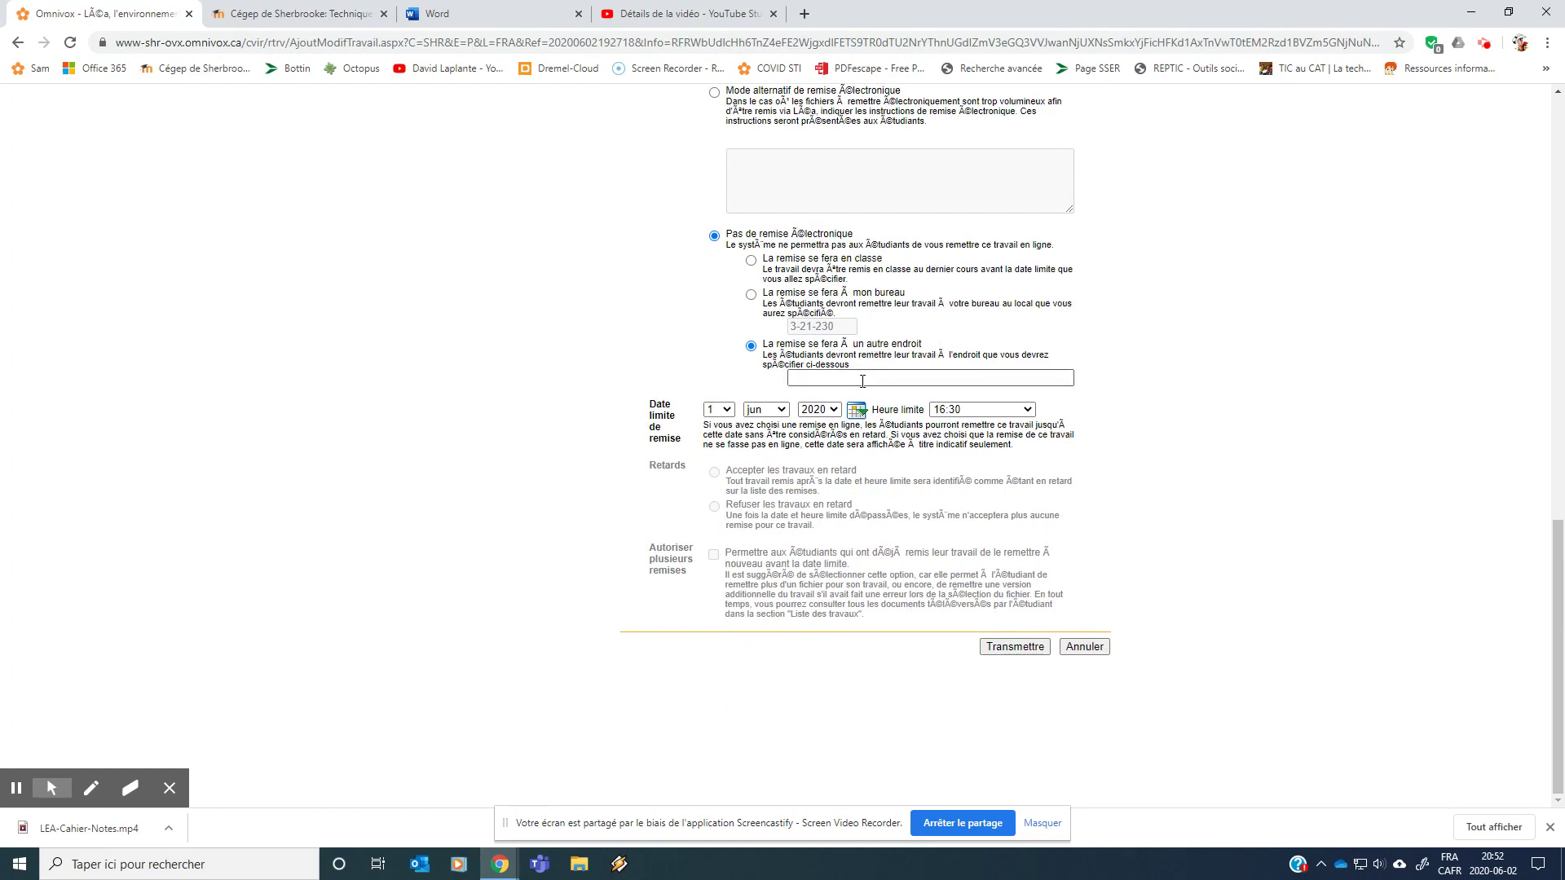
left_click(819, 377)
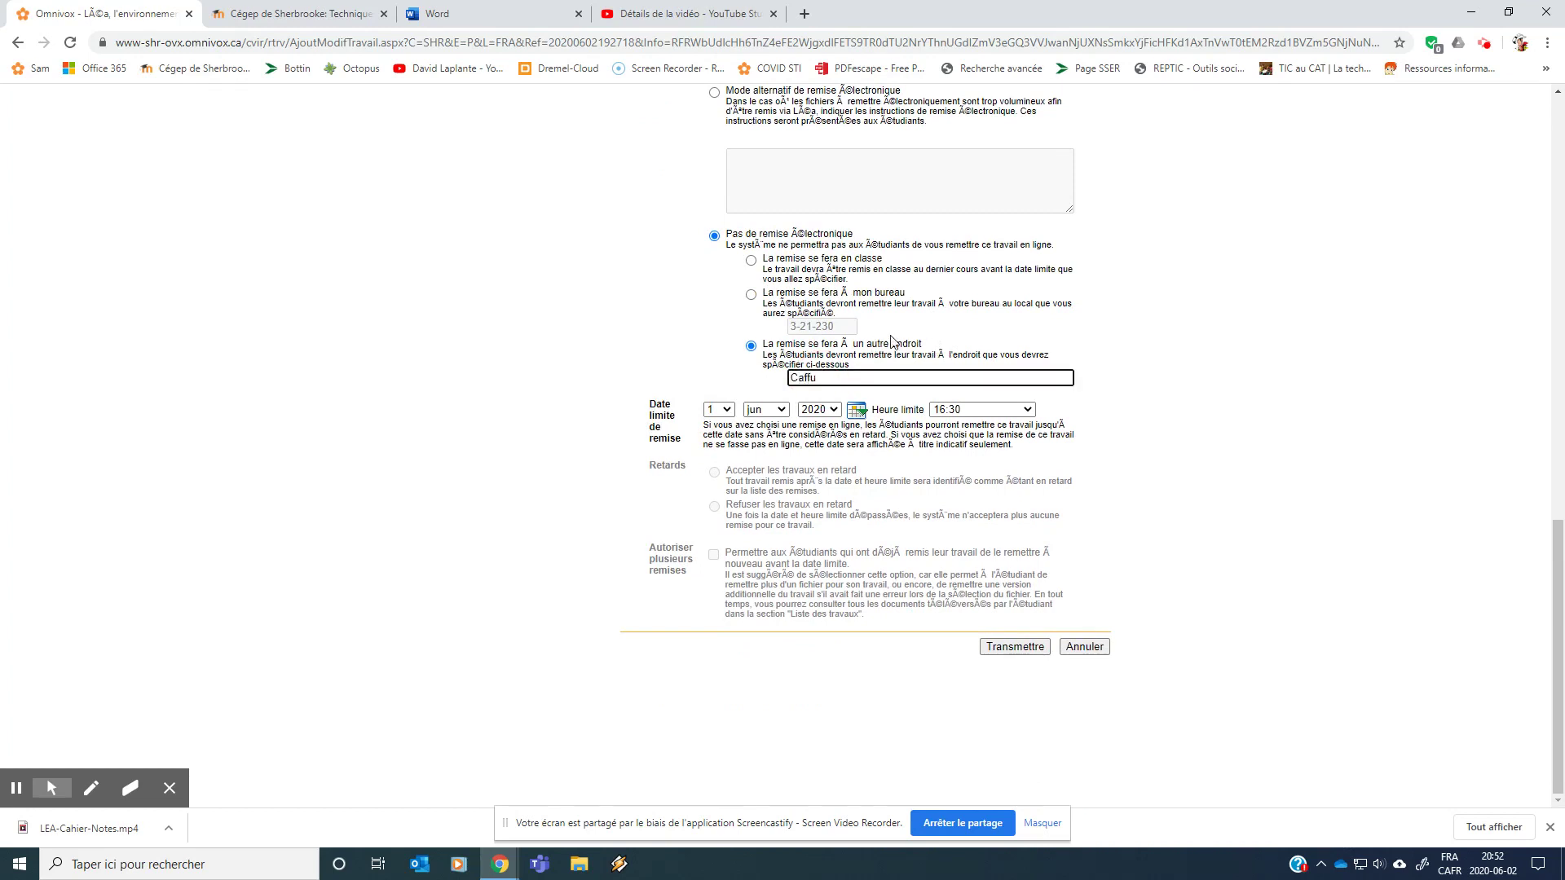
left_click(1016, 648)
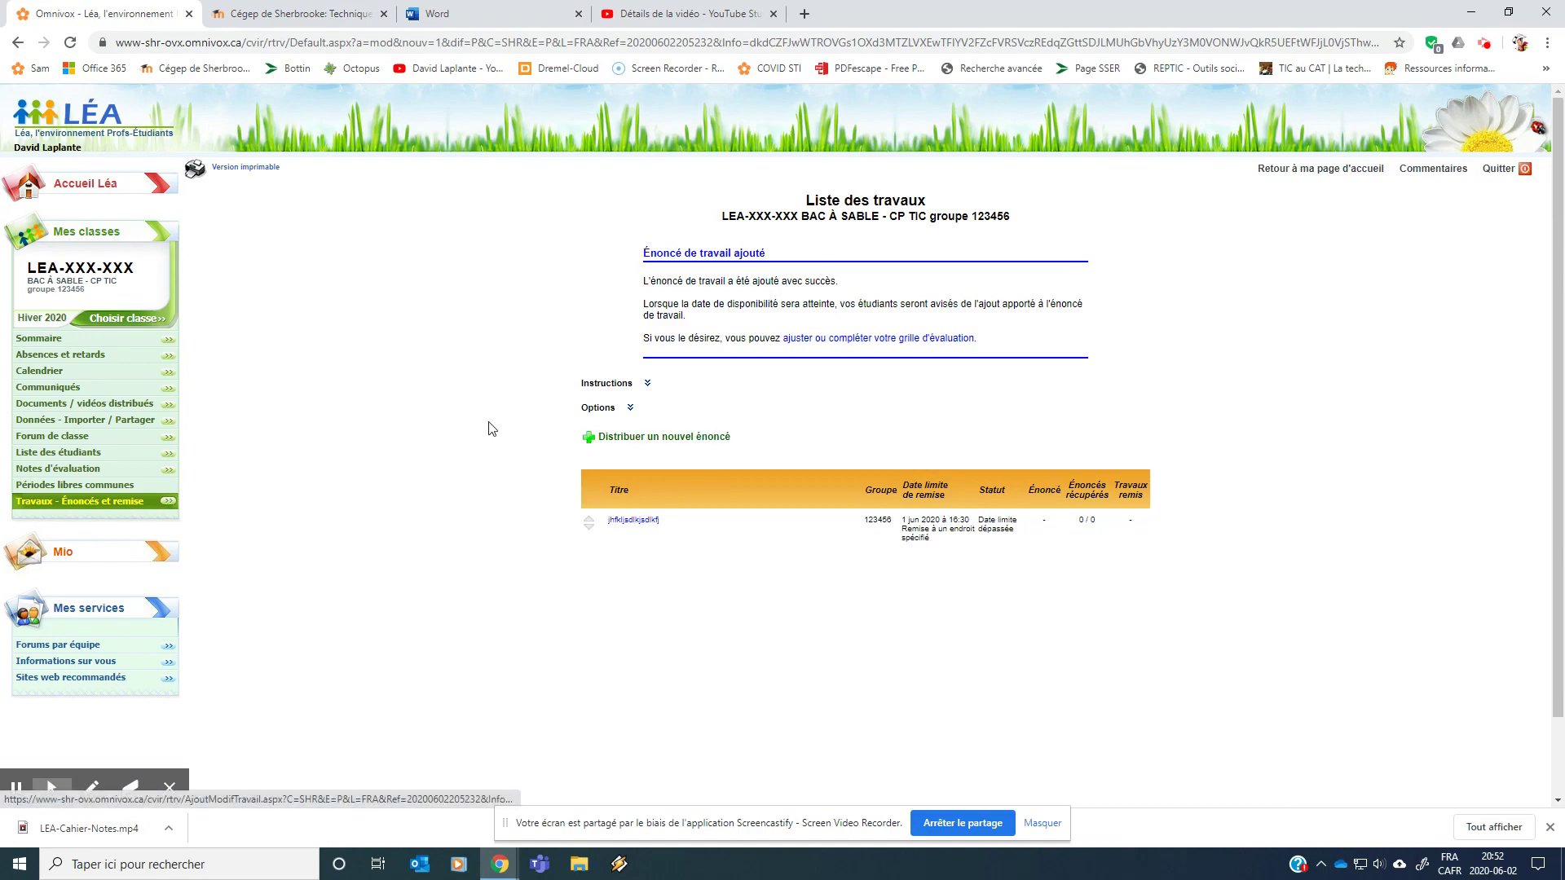
Step: Open the course's evaluation grid (Grille d'évaluation du cours) and start adding a new evaluation
mouse_move(121, 474)
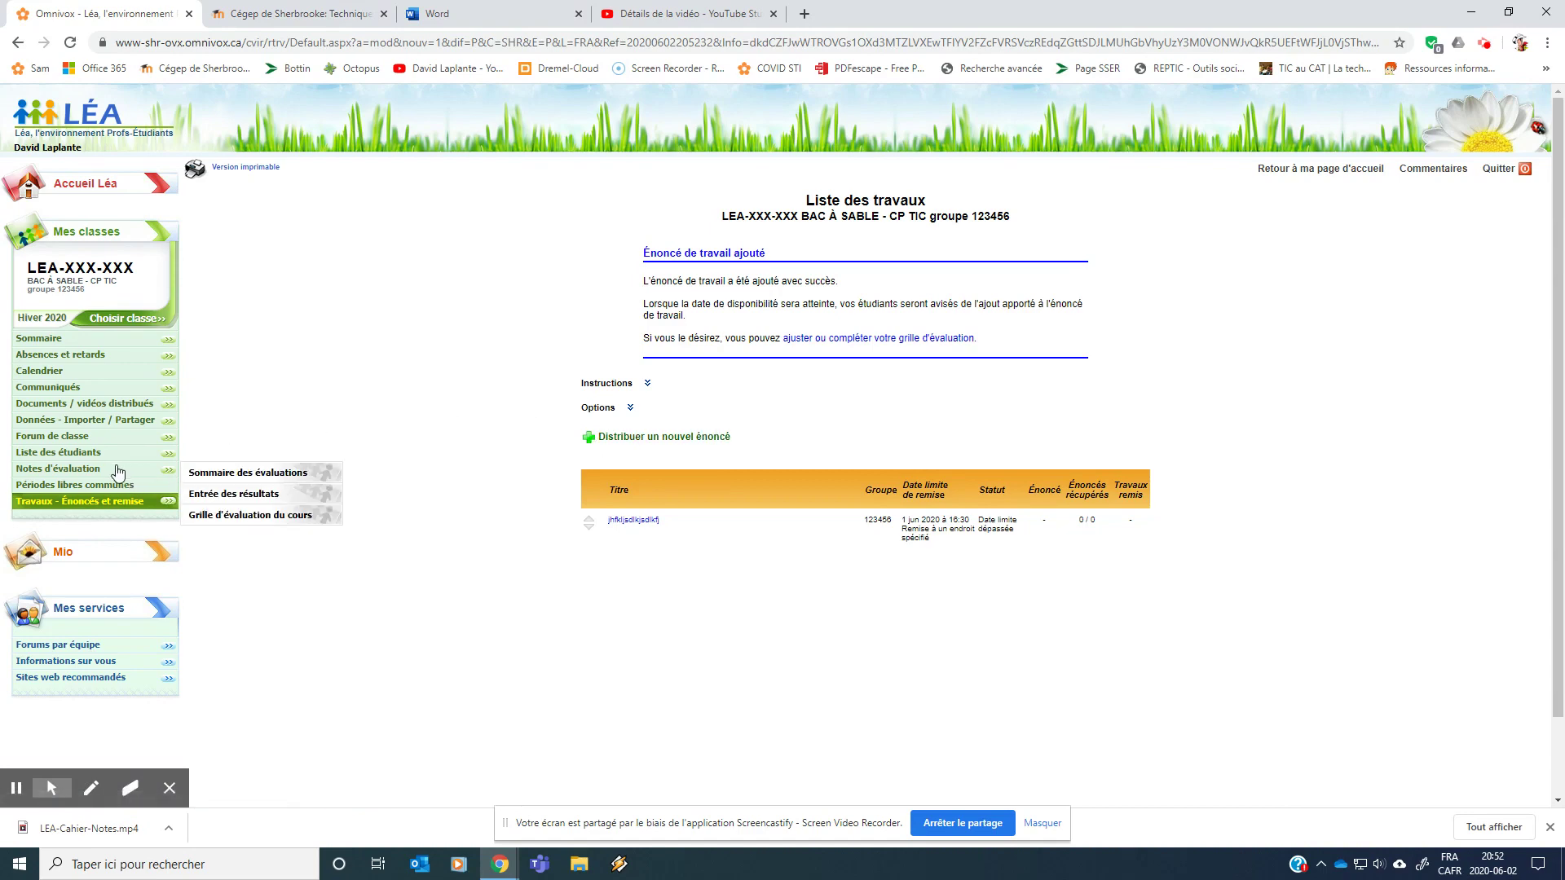
left_click(187, 477)
left_click(257, 516)
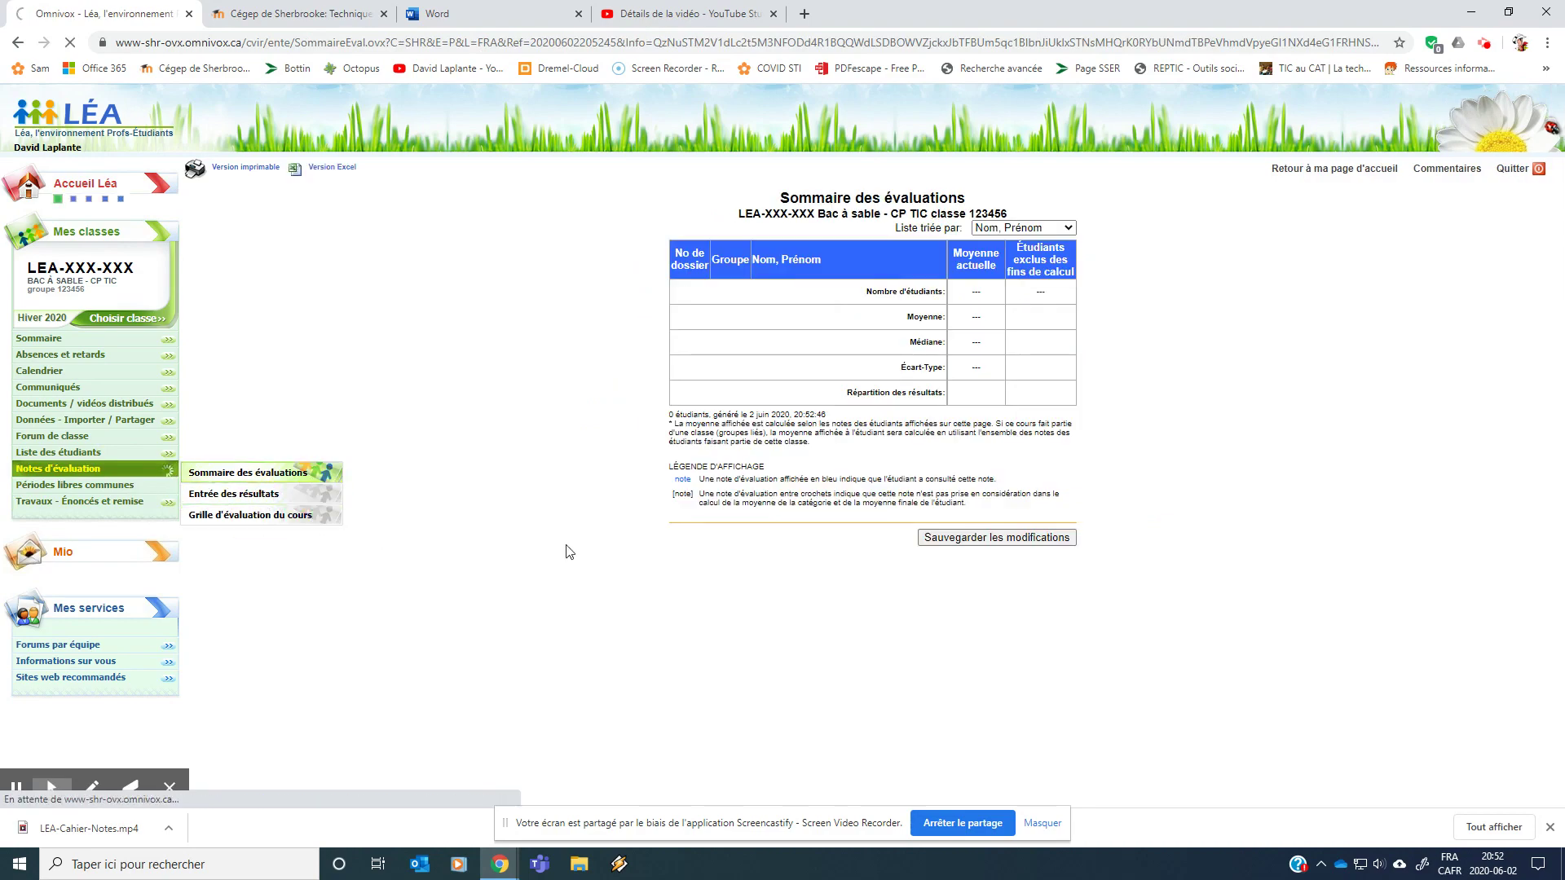
scroll(978, 530, "down", 3)
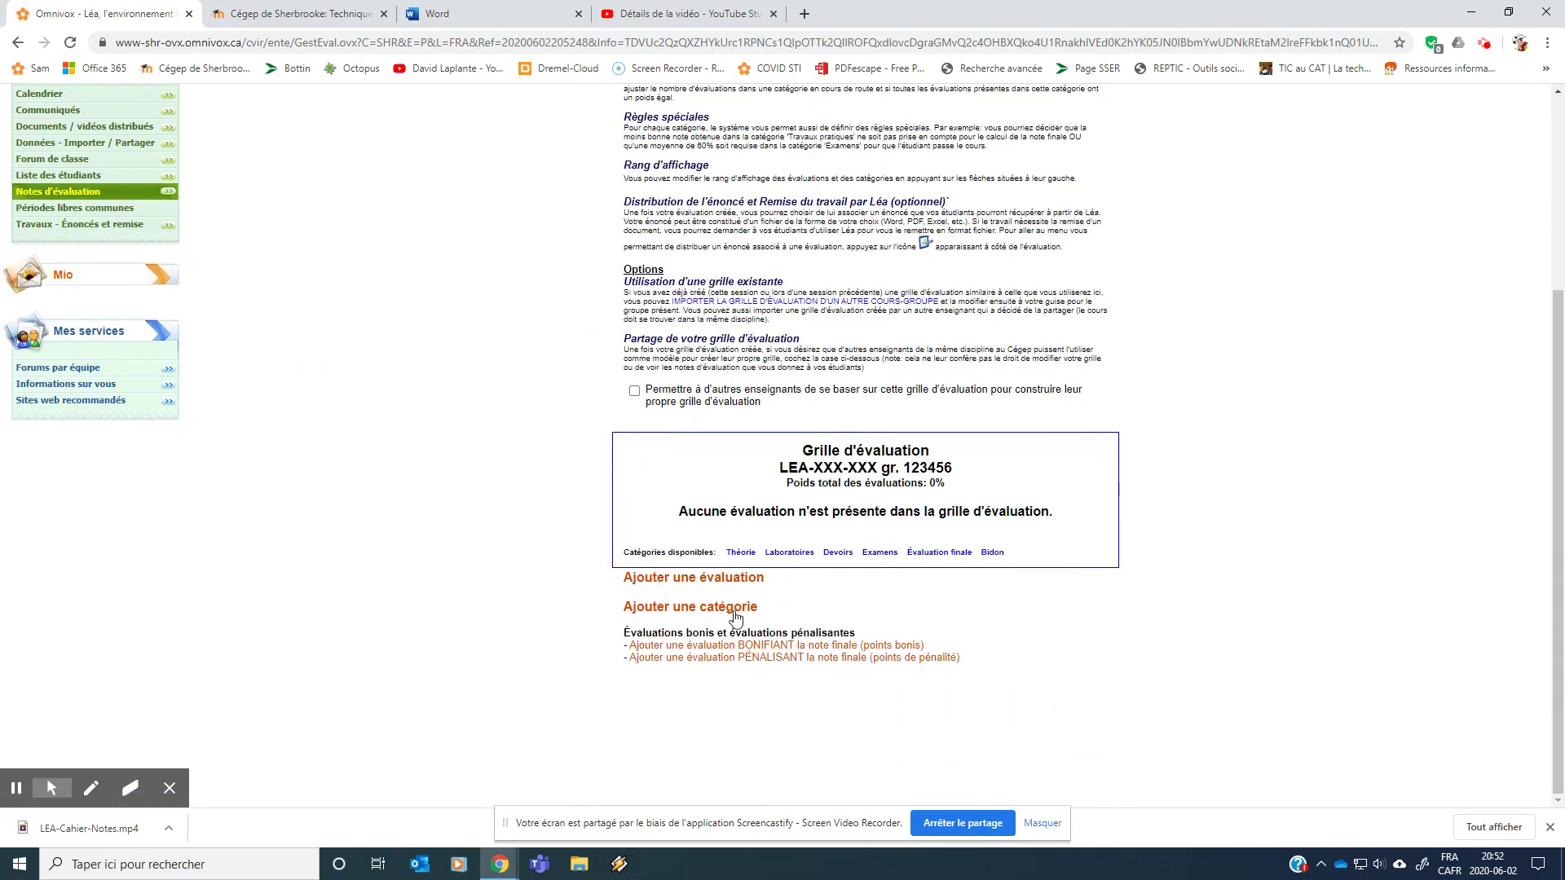
left_click(737, 580)
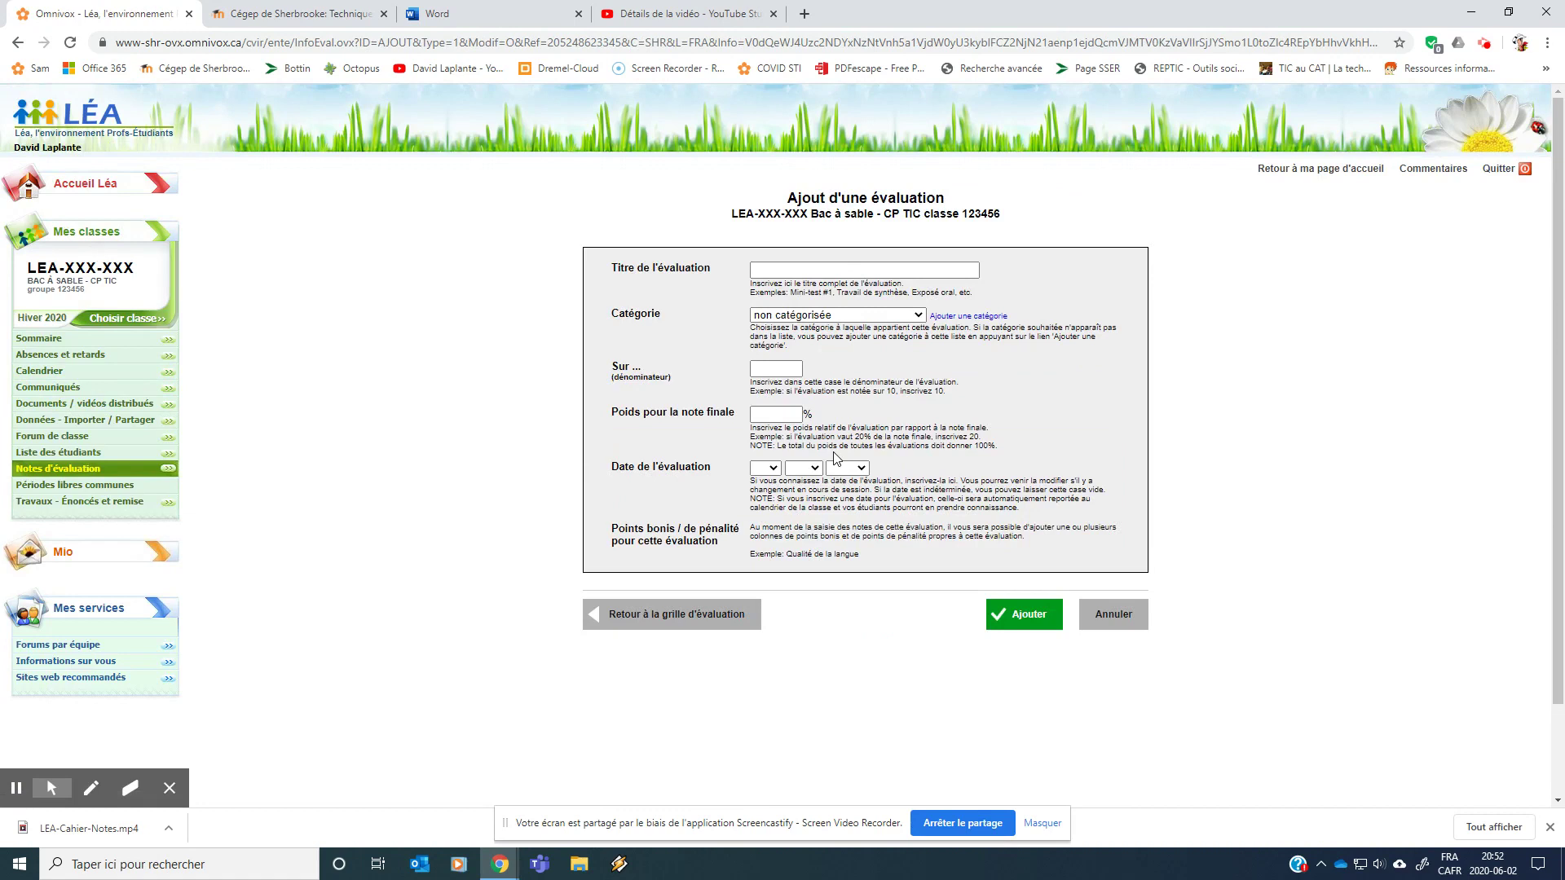
Step: Title the evaluation "ertyhujhtgrfedgthyj", with category "Examens (40% de la note finale)" and denominator 45
left_click(775, 271)
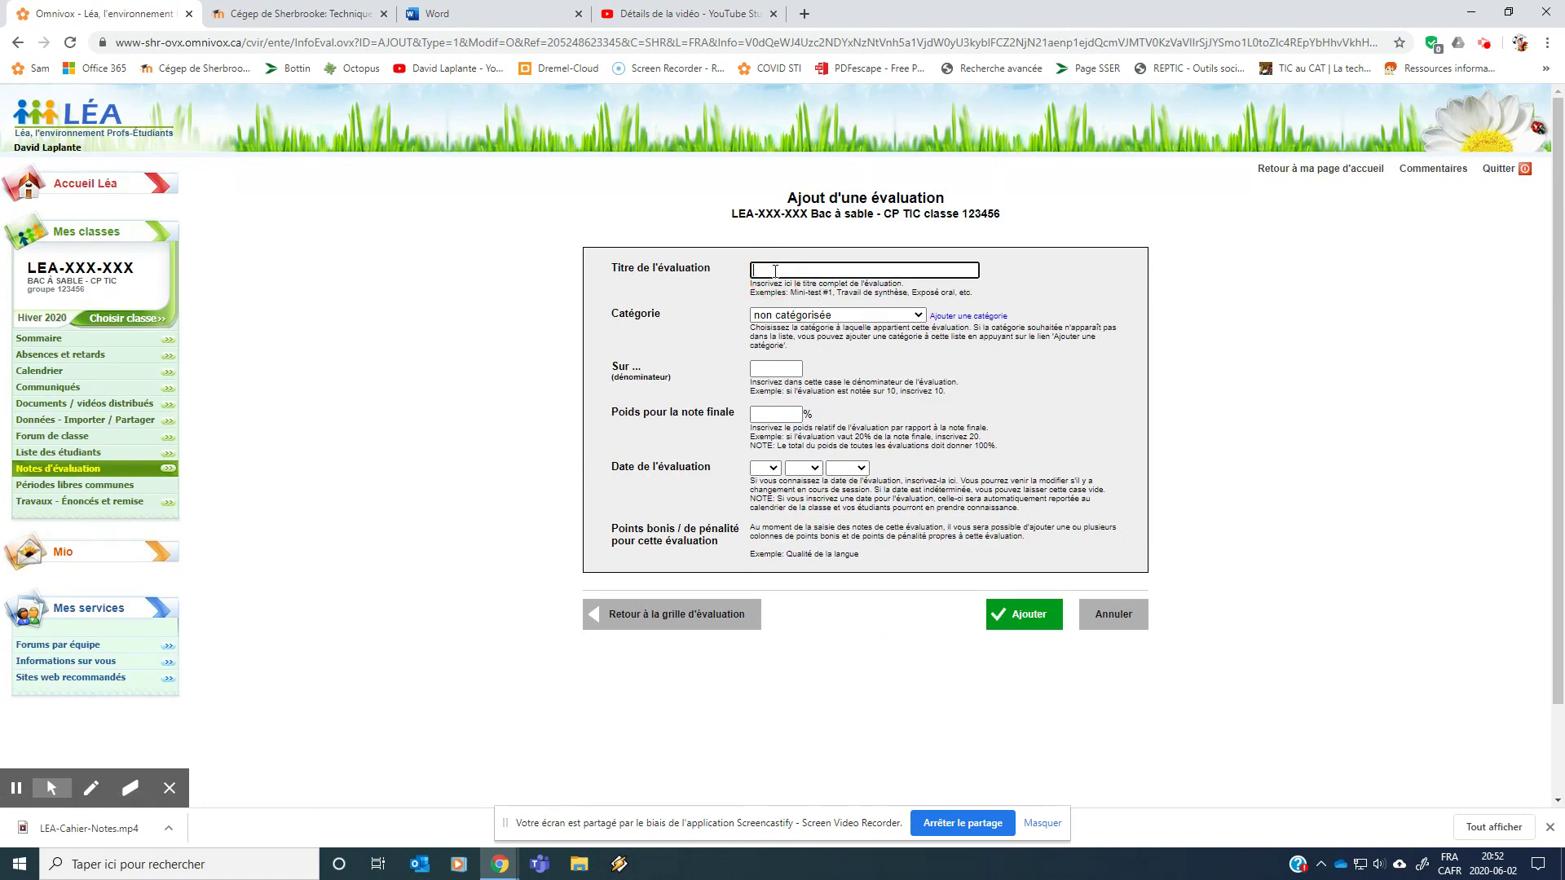
type("ertyhujhtgrfedgthyj")
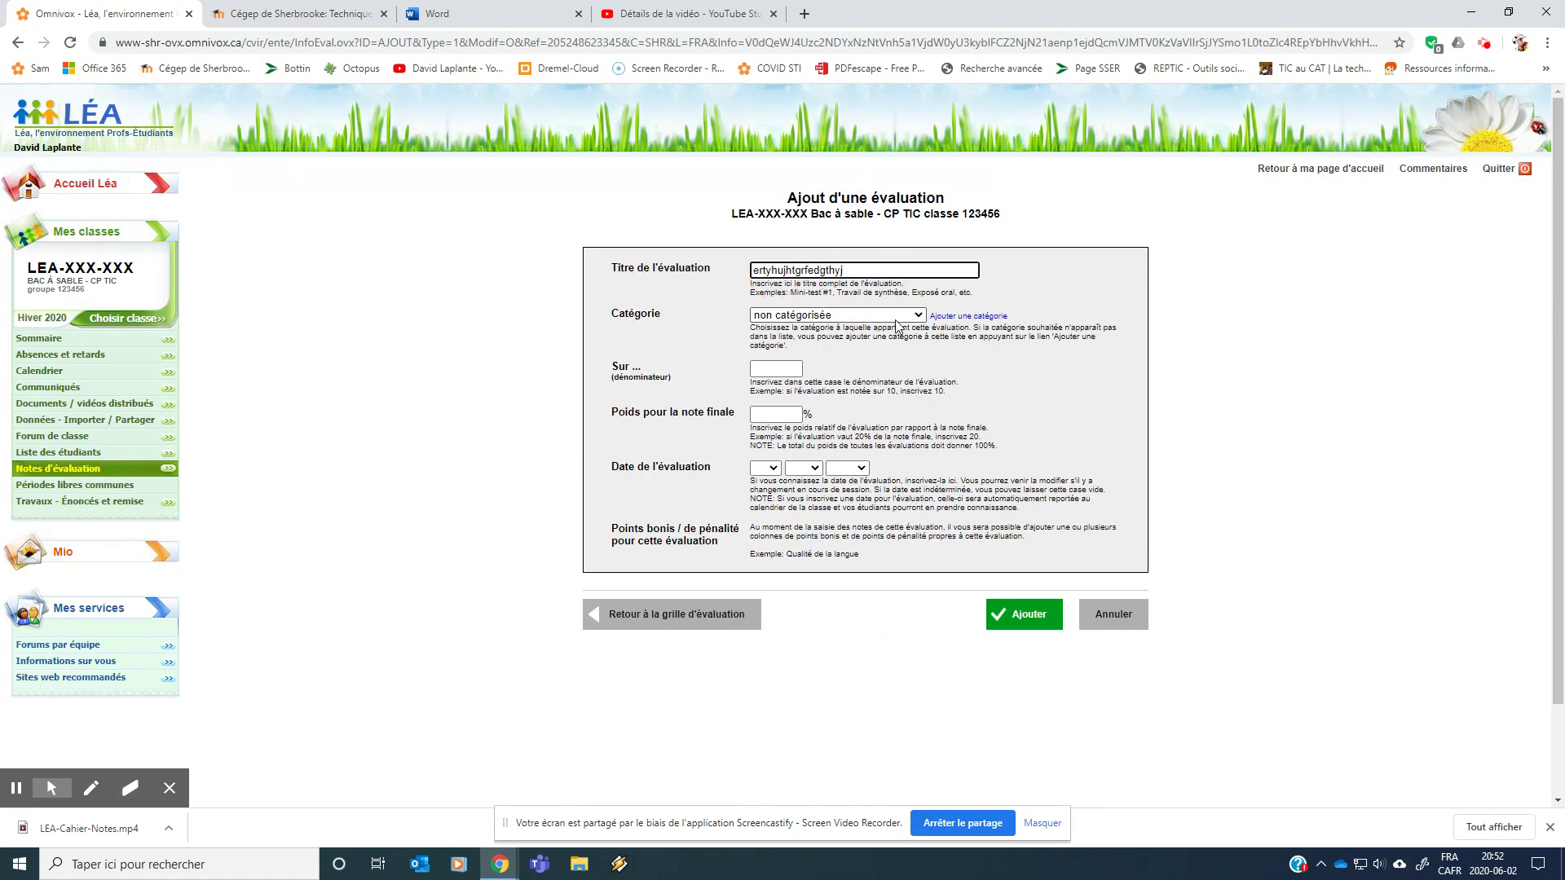
left_click(897, 316)
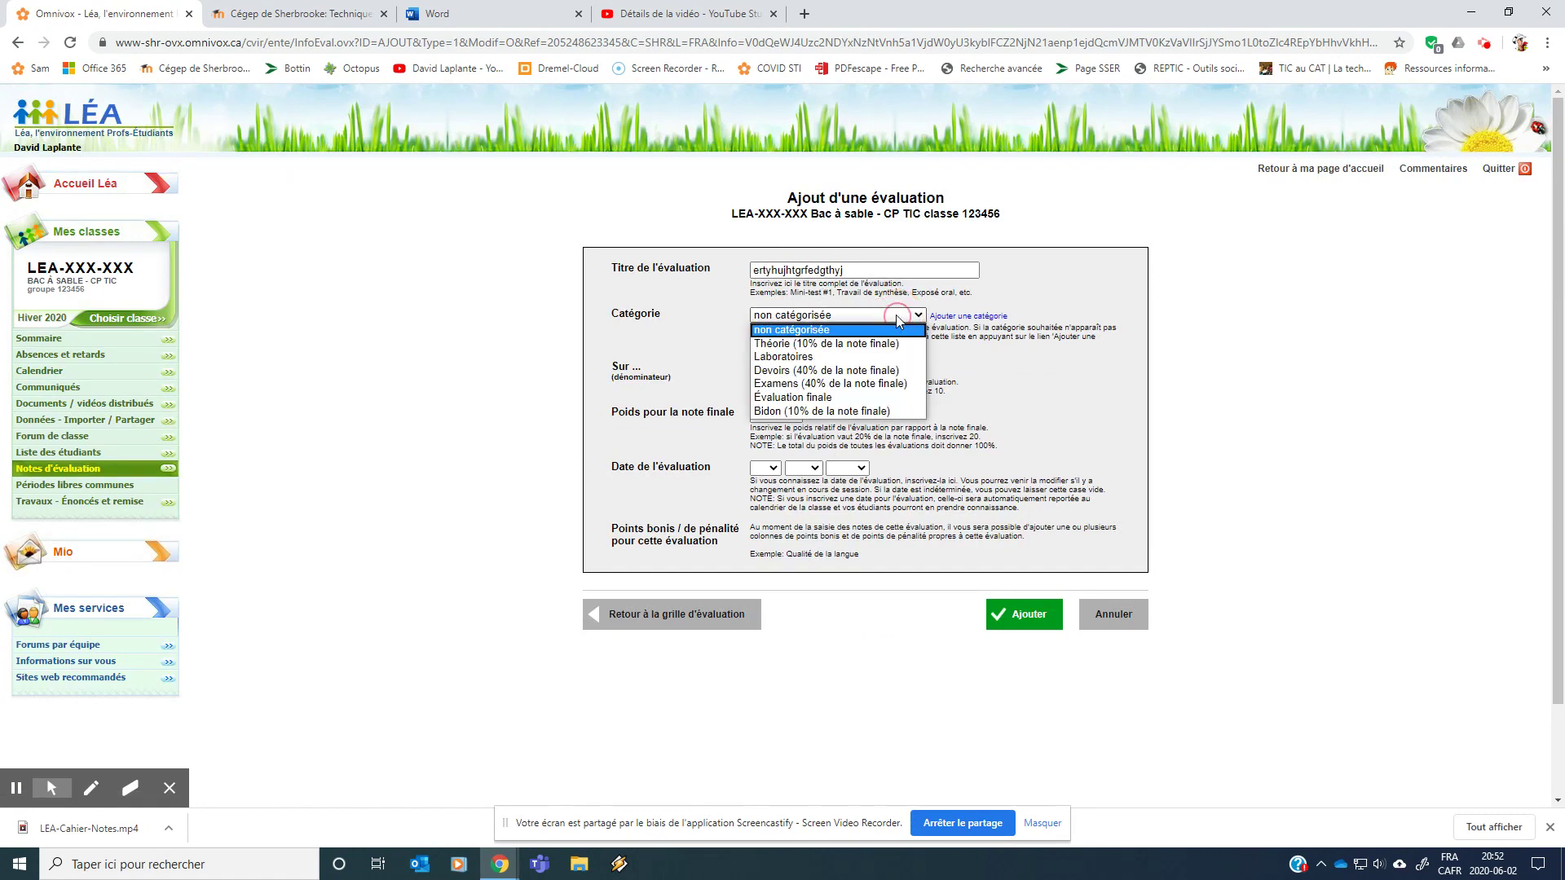
left_click(837, 383)
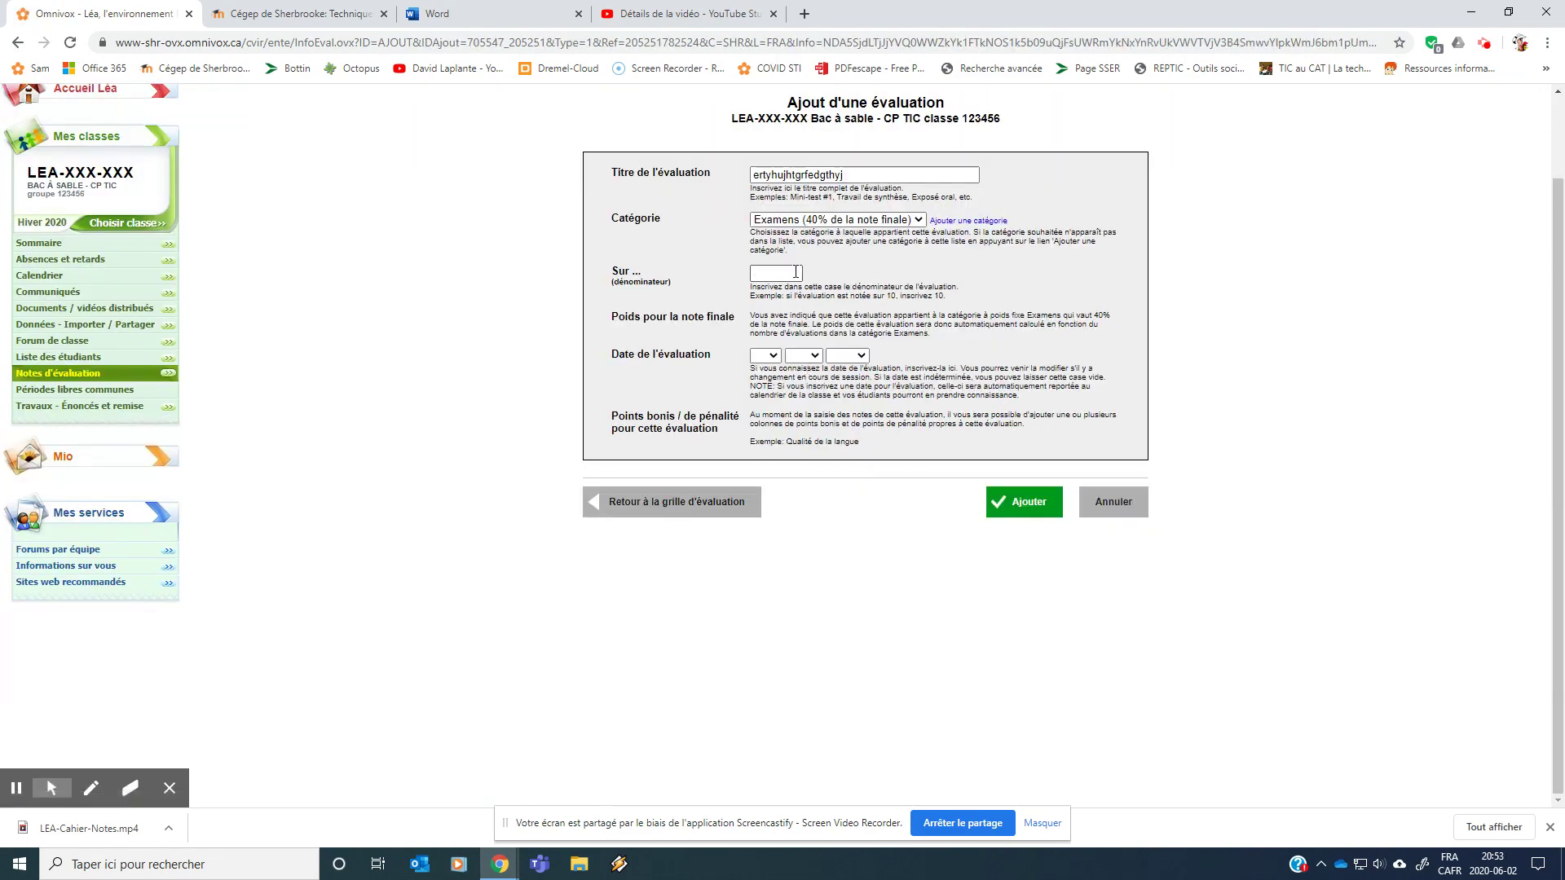
left_click(802, 274)
left_click(984, 263)
Step: Add the evaluation with the date 3 mai 2020 and return to the evaluation grid
left_click(766, 355)
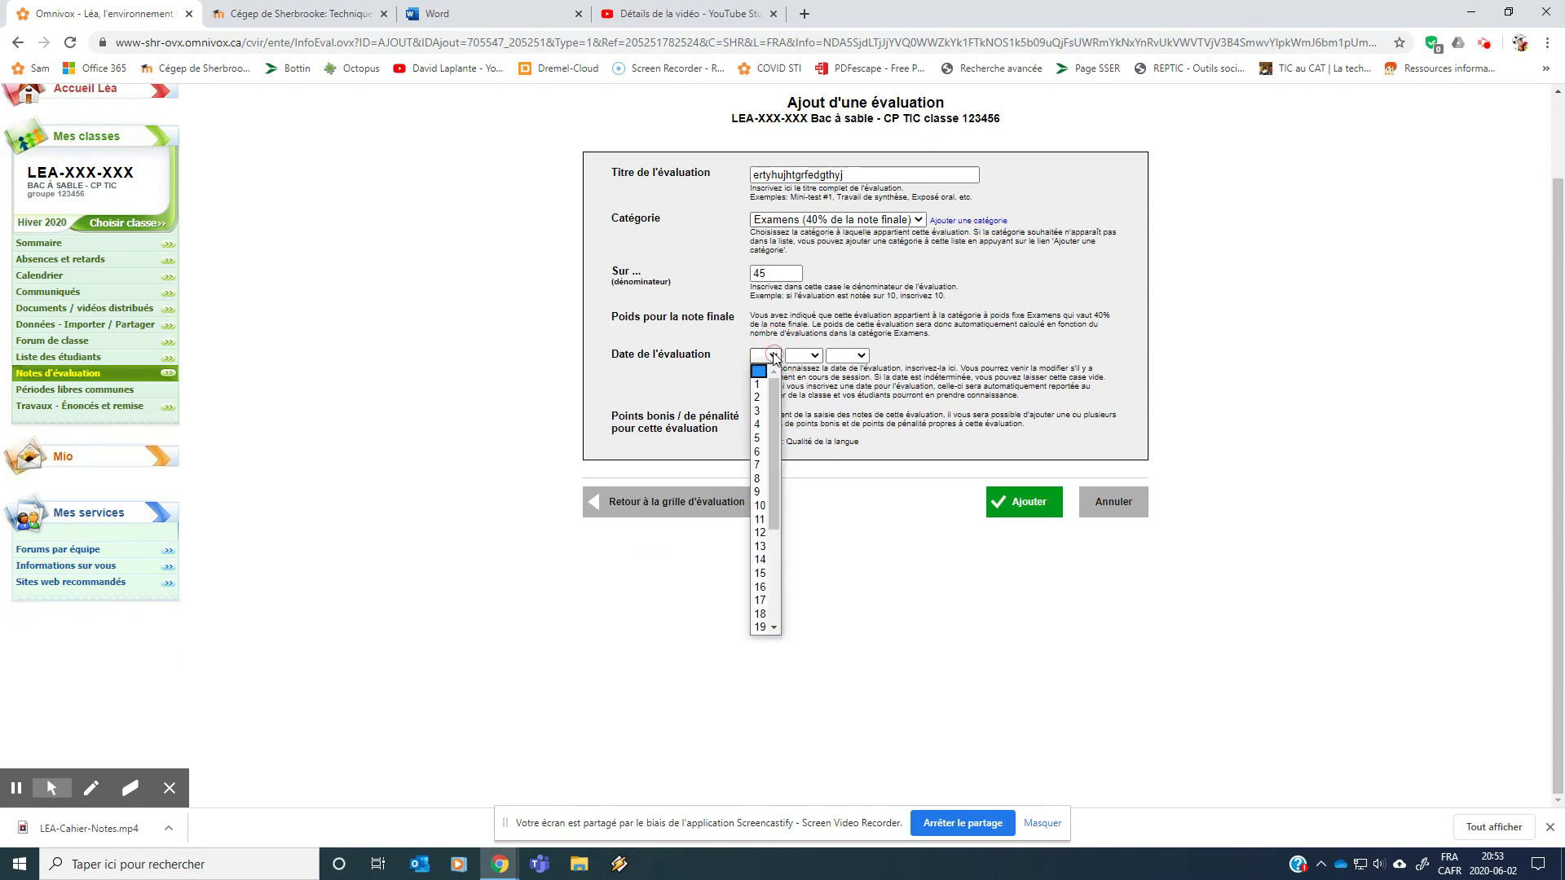
left_click(760, 412)
left_click(802, 355)
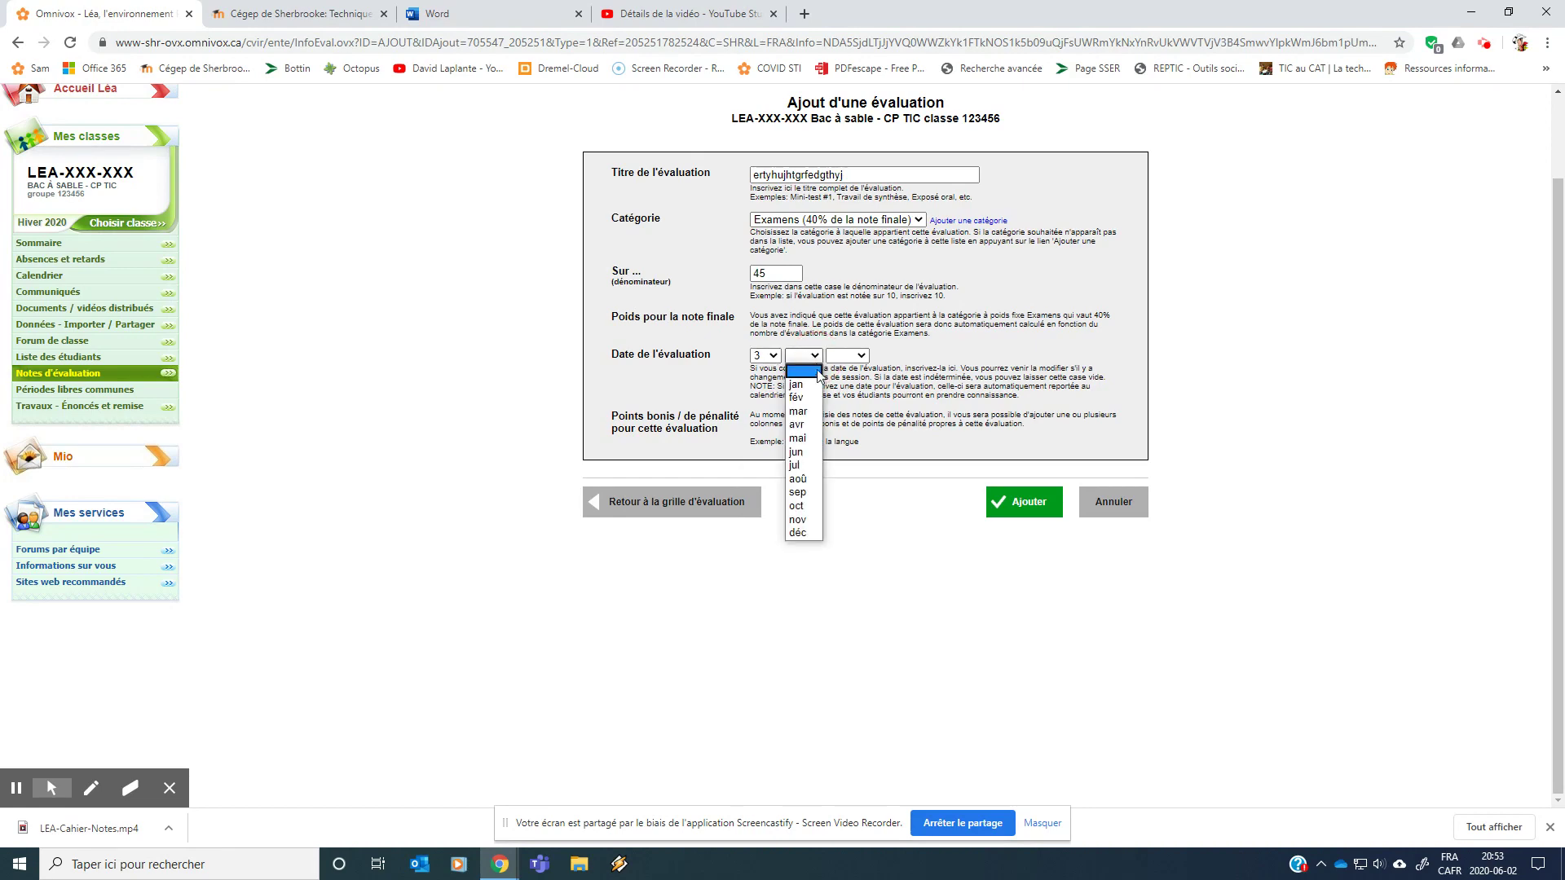
left_click(799, 439)
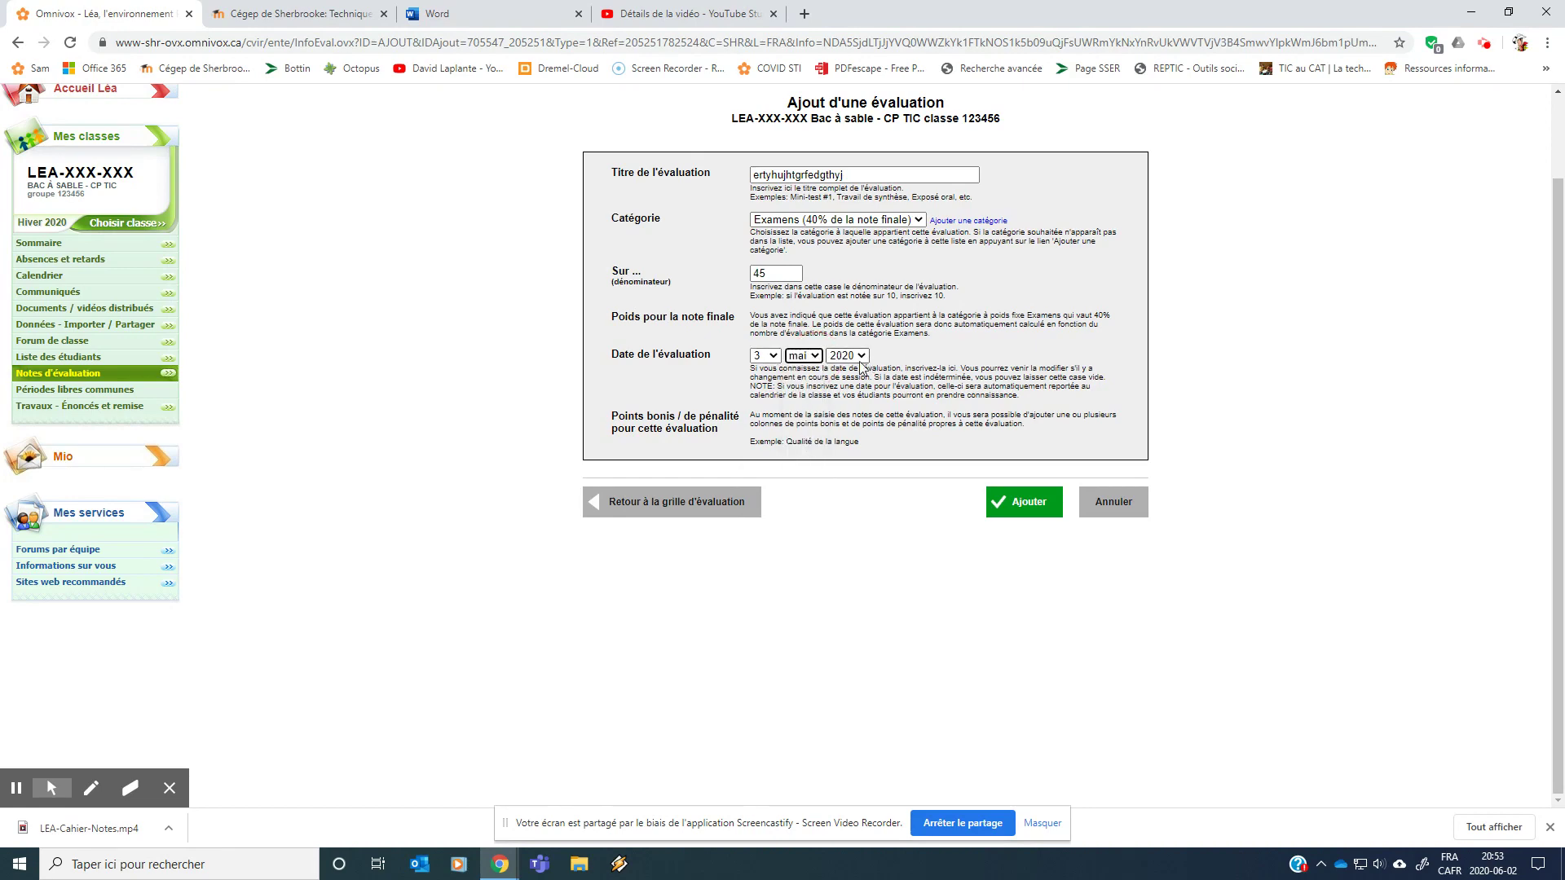
left_click(1314, 422)
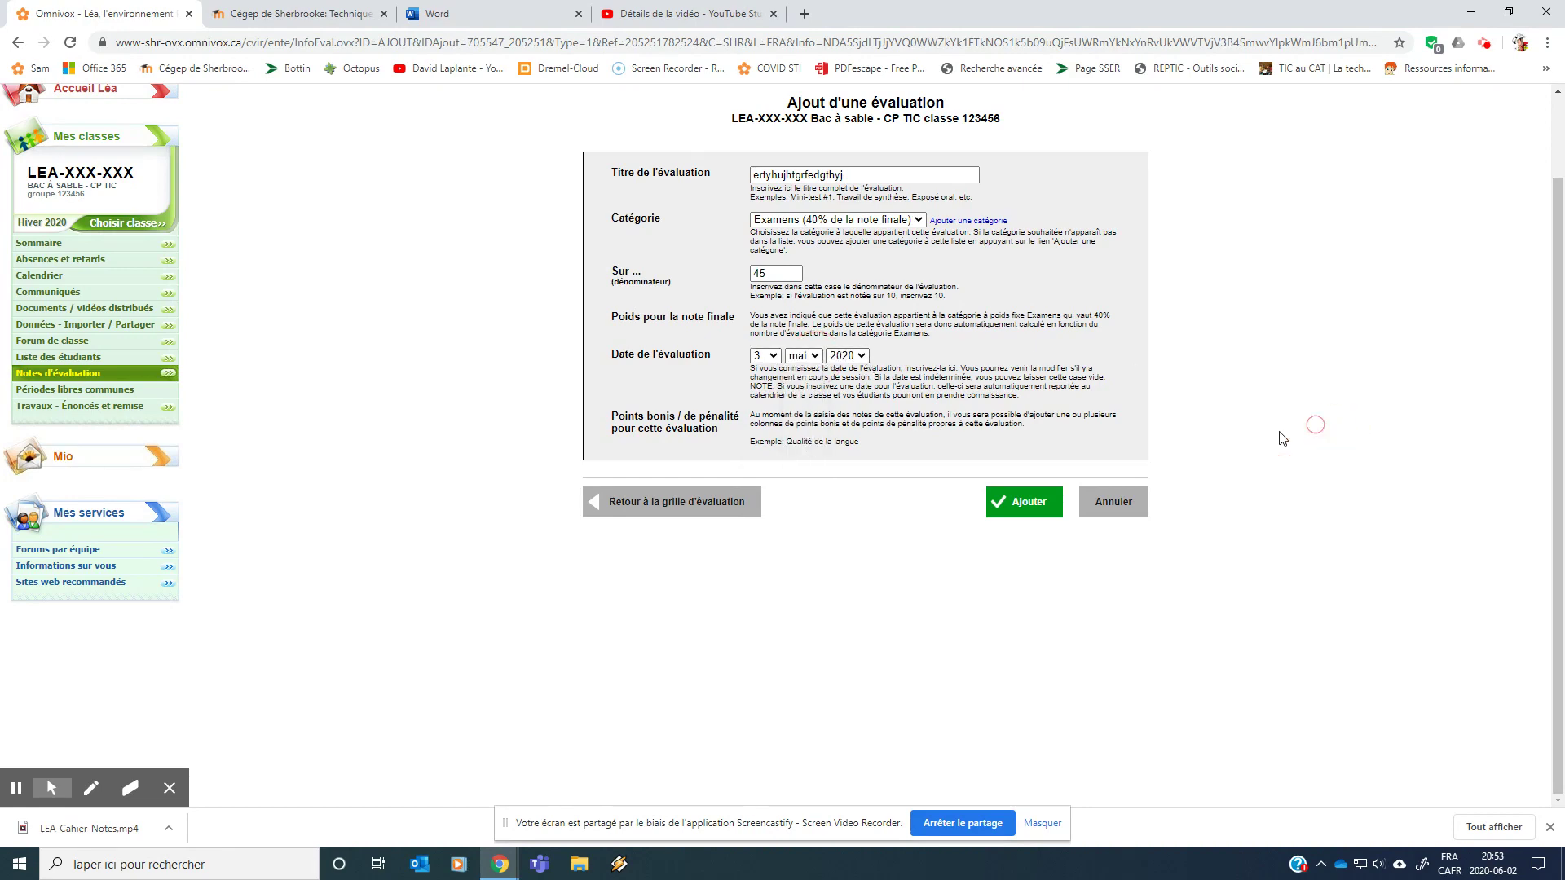
left_click(1019, 507)
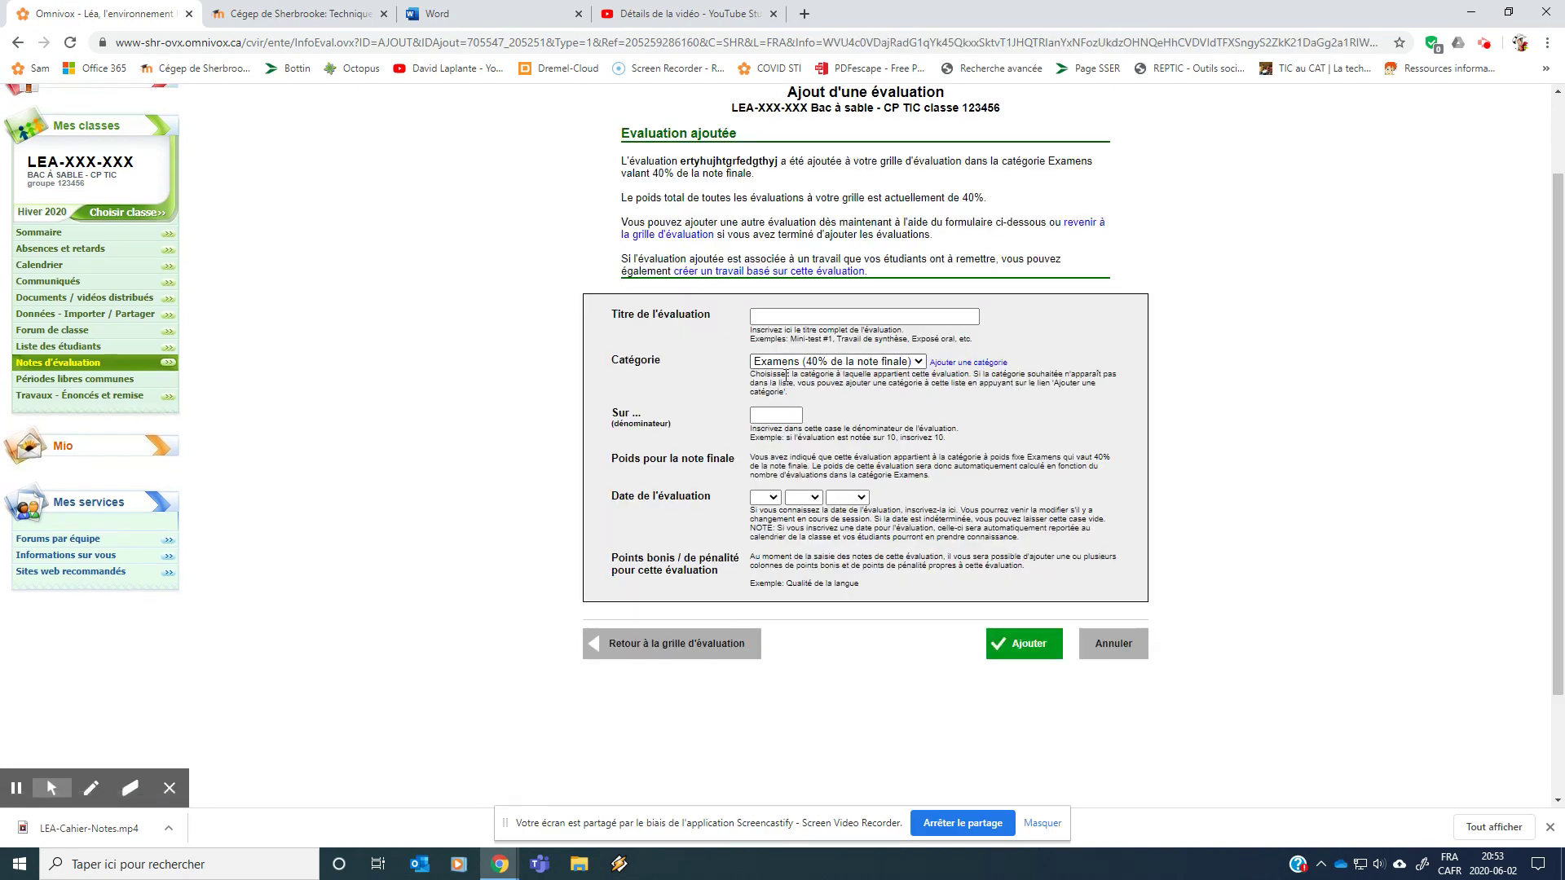
left_click(687, 236)
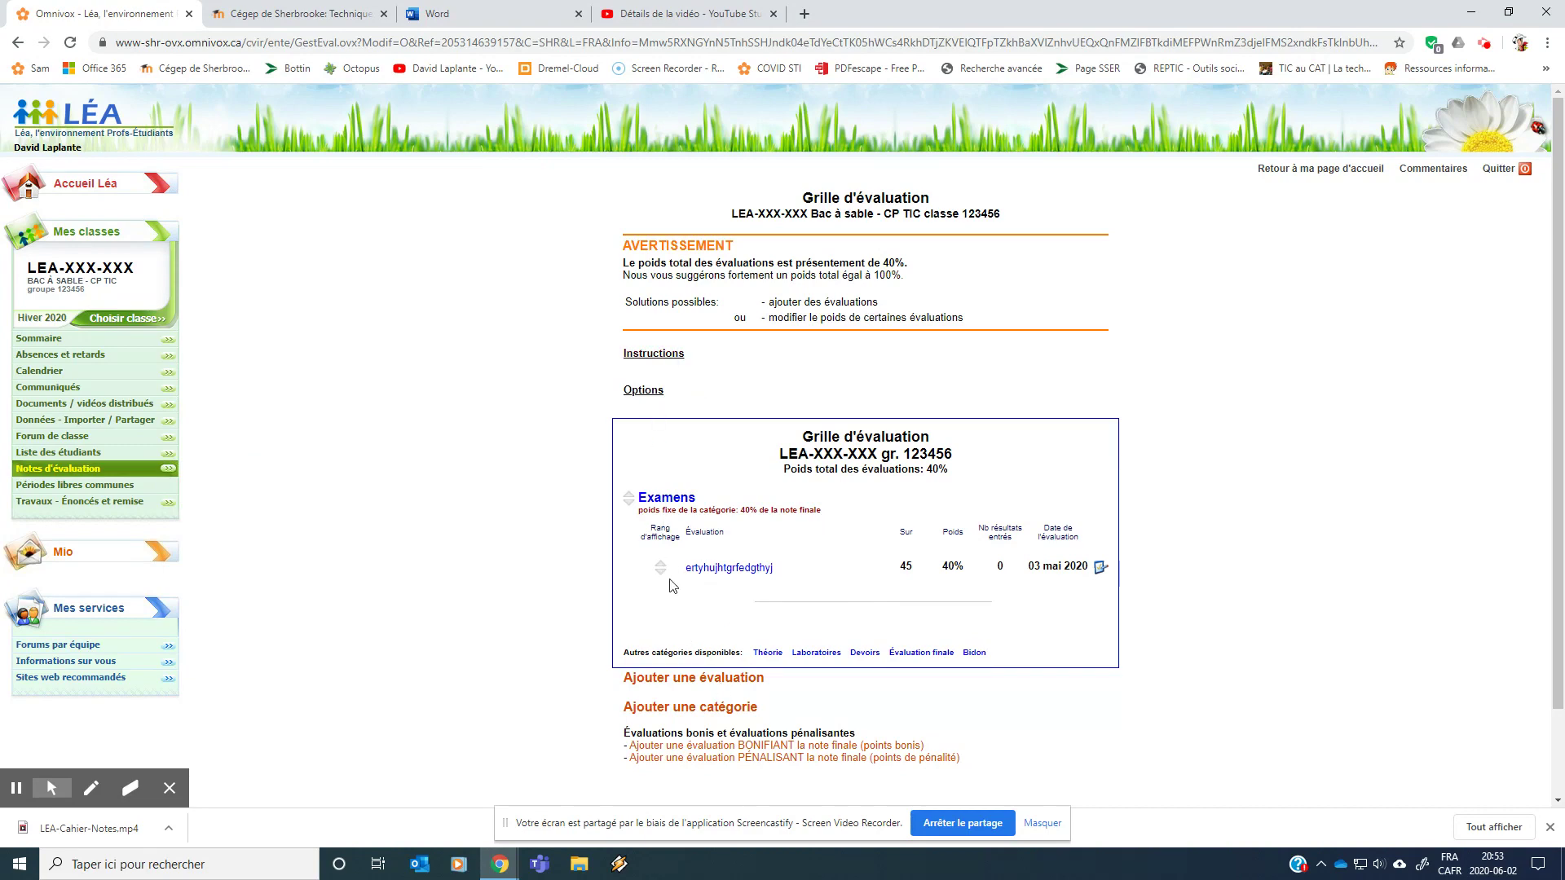
Step: Show the options available for Travaux - Énoncés et remise
mouse_move(139, 468)
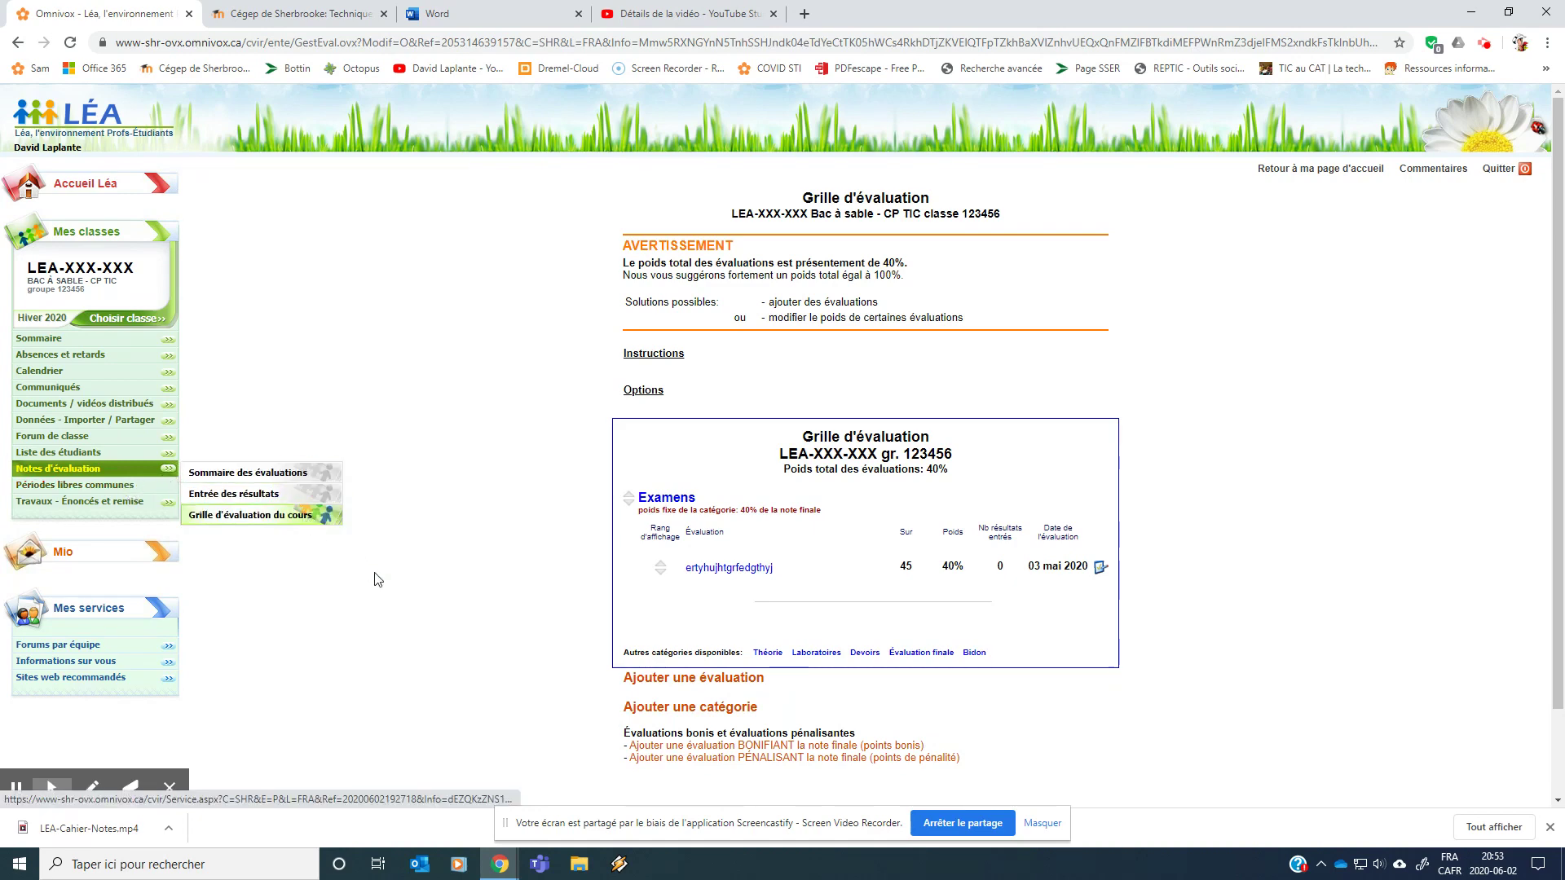
mouse_move(128, 500)
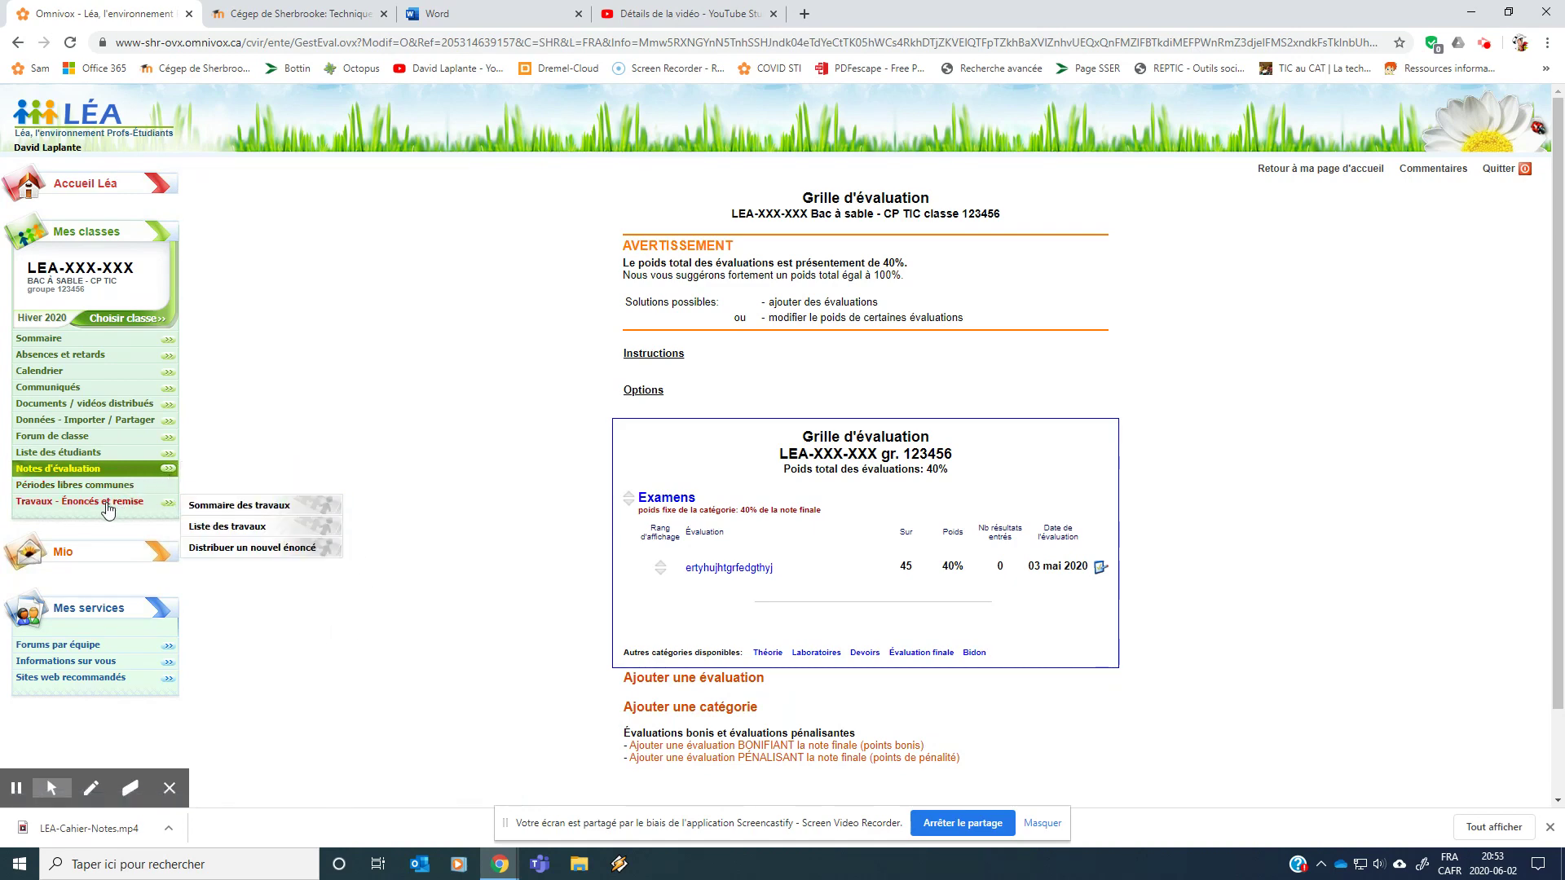